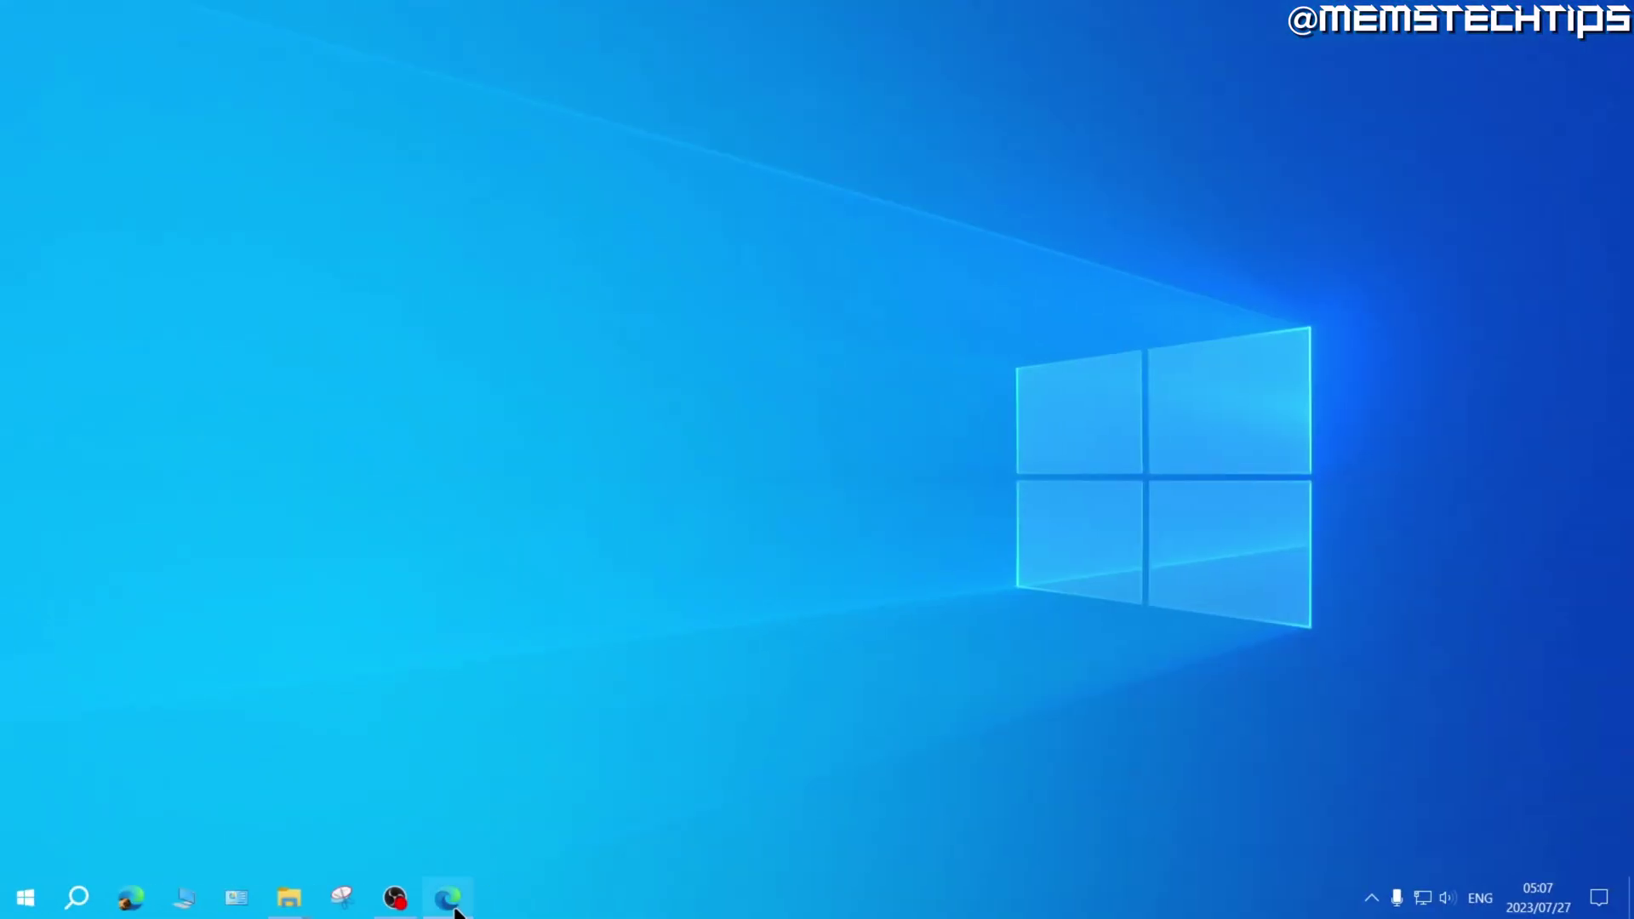
# Open Microsoft Edge on the MustardChef/WSABuilds GitHub repository page
pyautogui.click(448, 899)
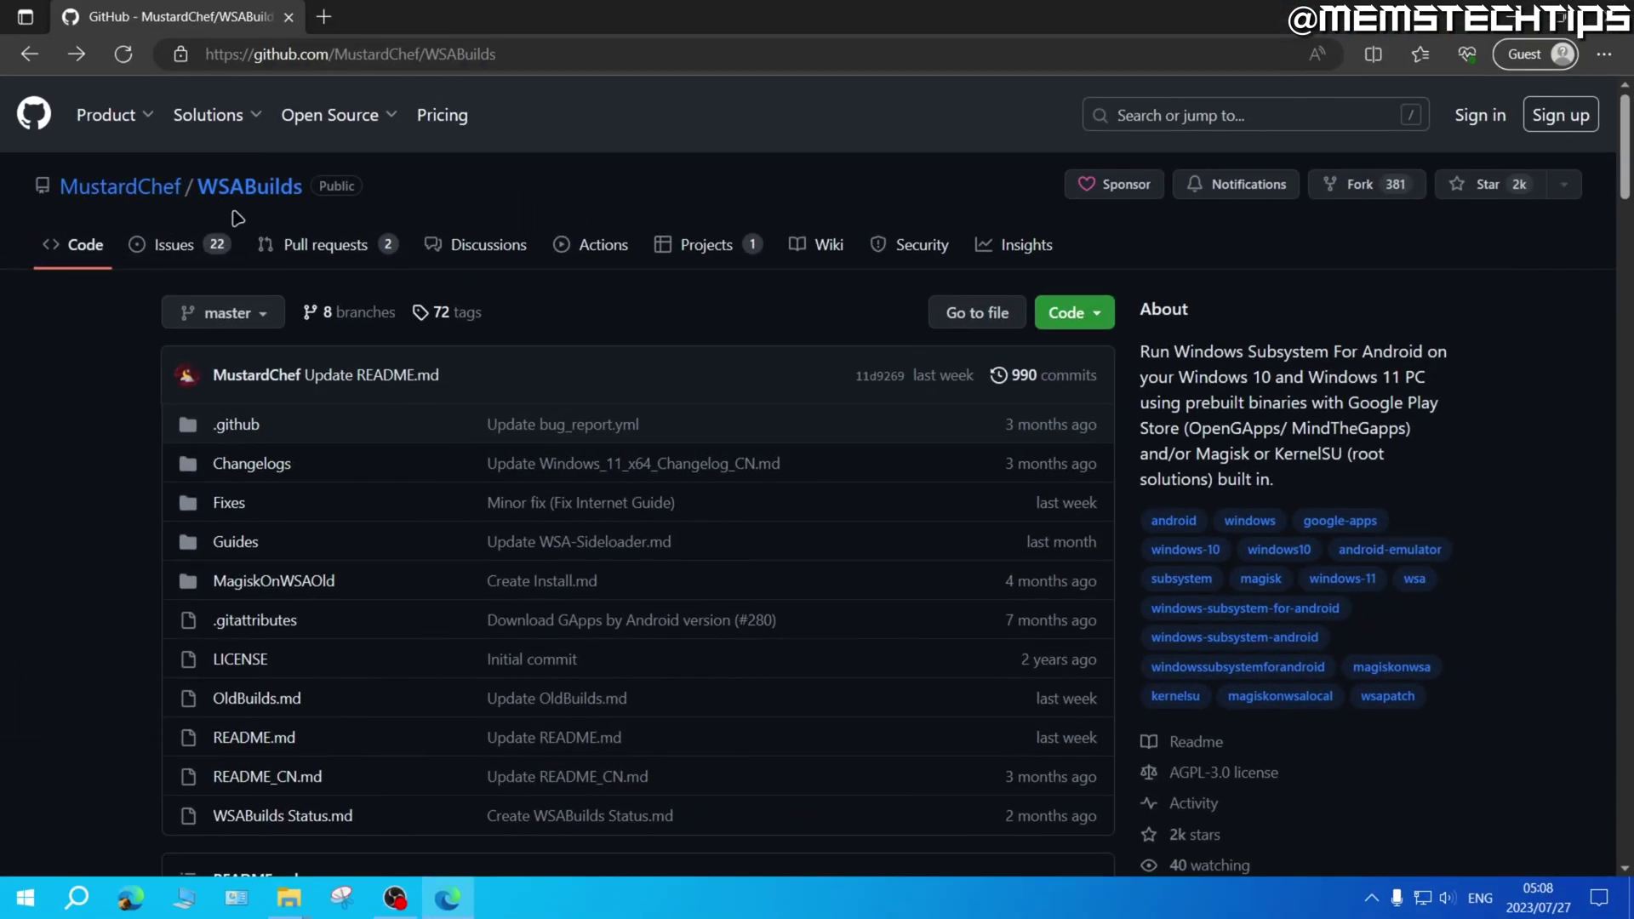
# Scroll the WSABuilds README down to the Requirements table comparing Windows 11 and Windows 10 builds
pyautogui.scroll(-9, 1125, 376)
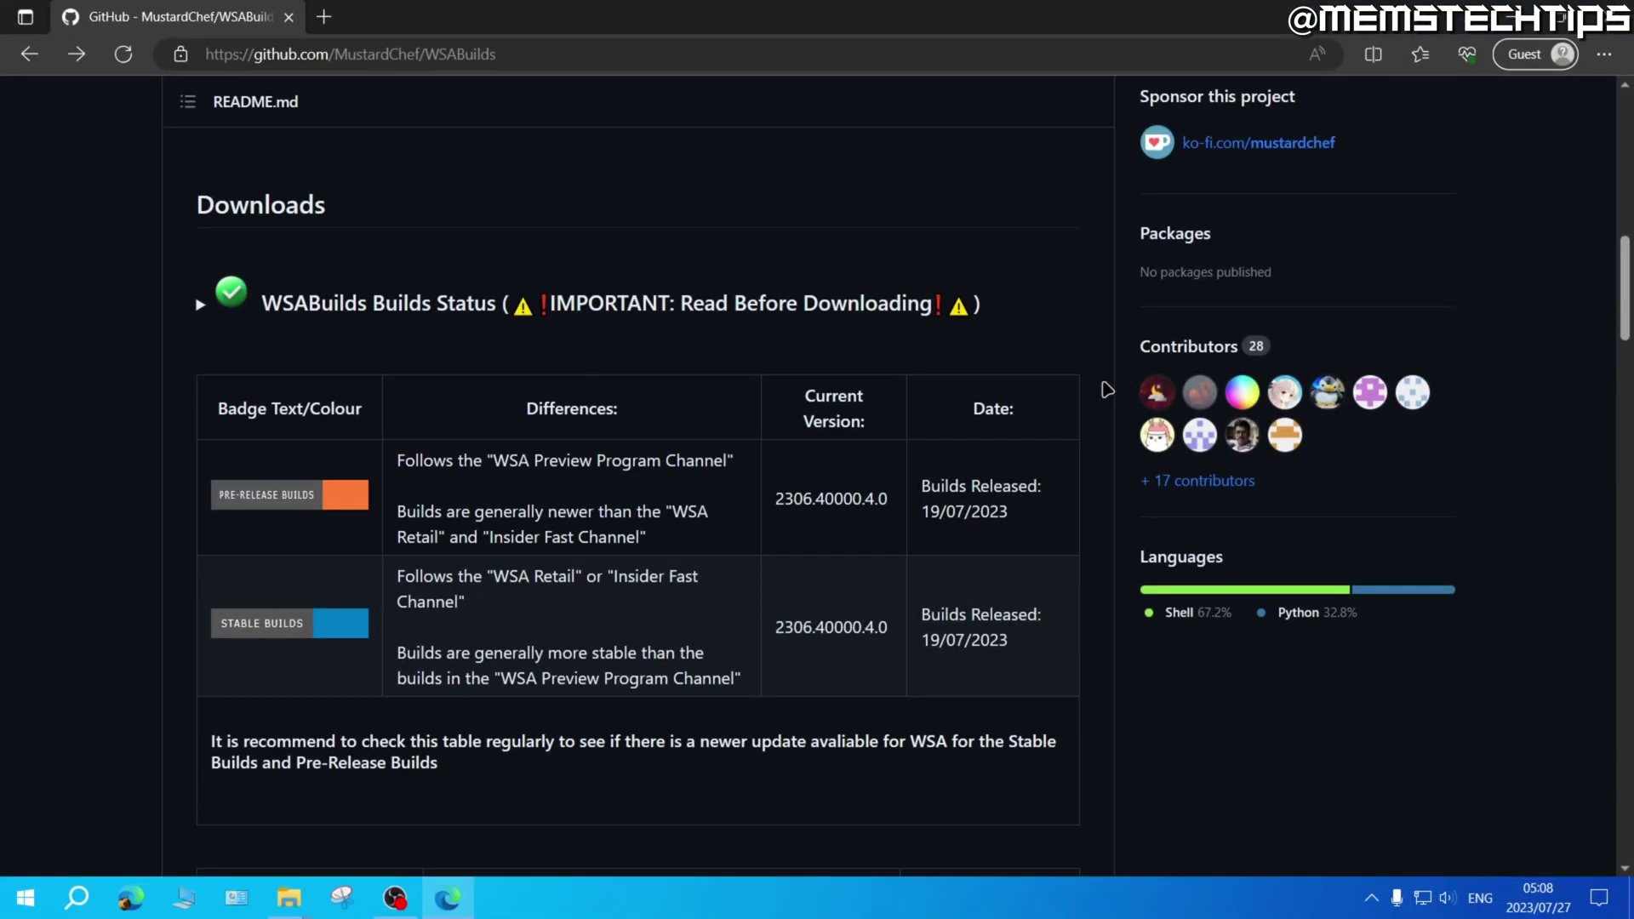
pyautogui.scroll(-15, 1106, 390)
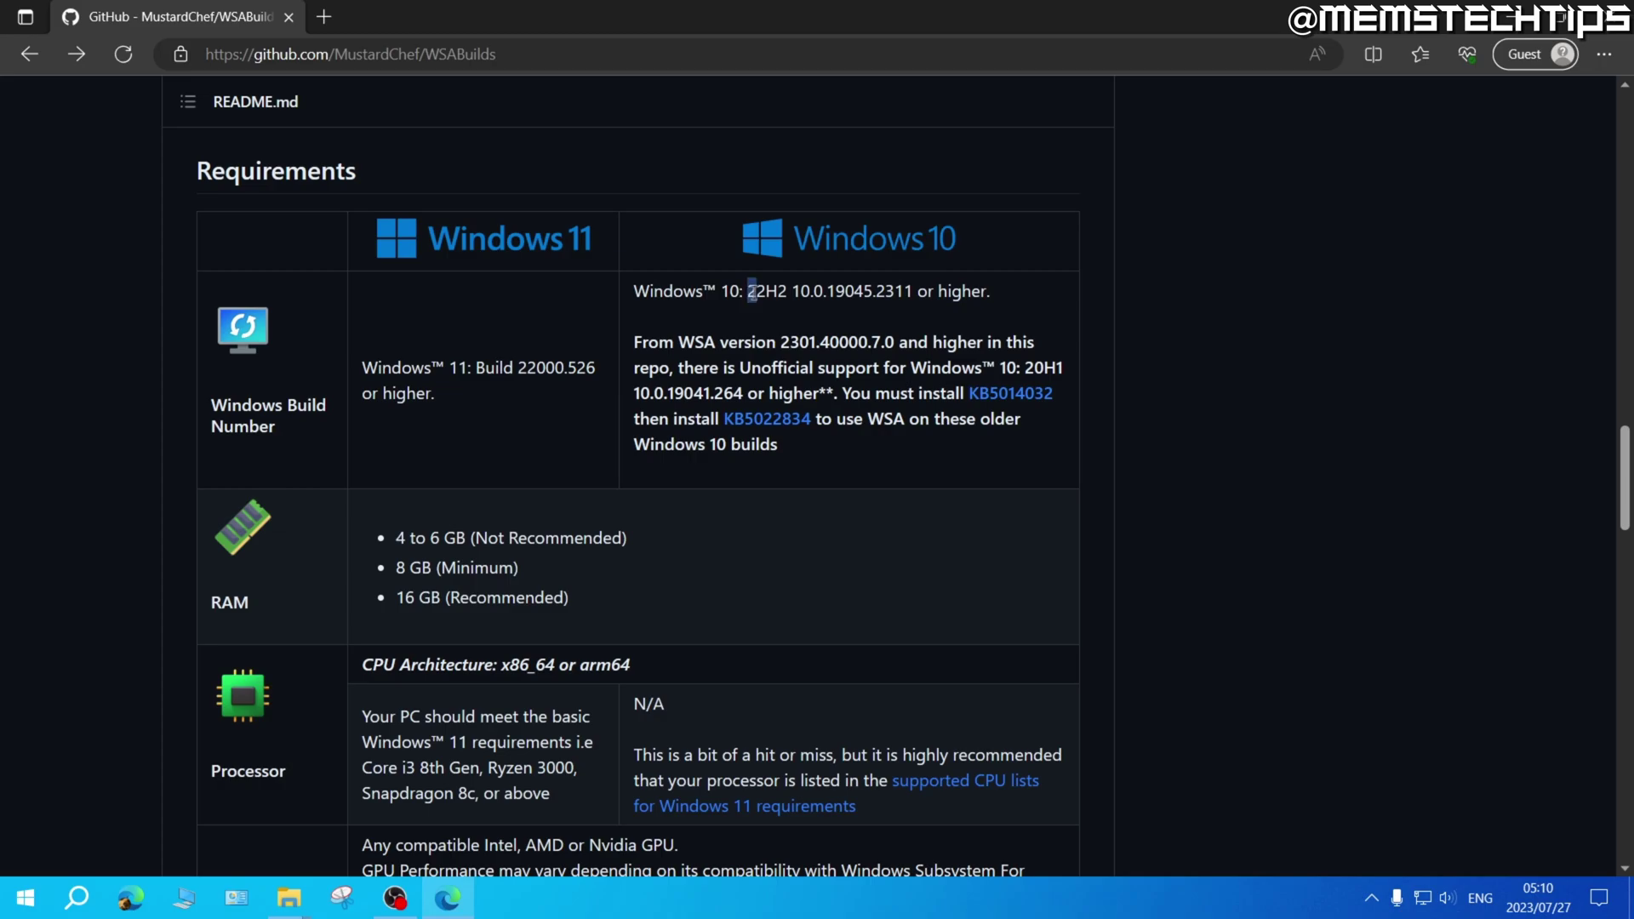
# Read the remaining requirements, highlighting 22H2 and Virtual Machine Platform Enabled, down to Installation
pyautogui.moveTo(753, 291); pyautogui.dragTo(788, 291)
pyautogui.click(628, 268)
pyautogui.scroll(-3, 634, 332)
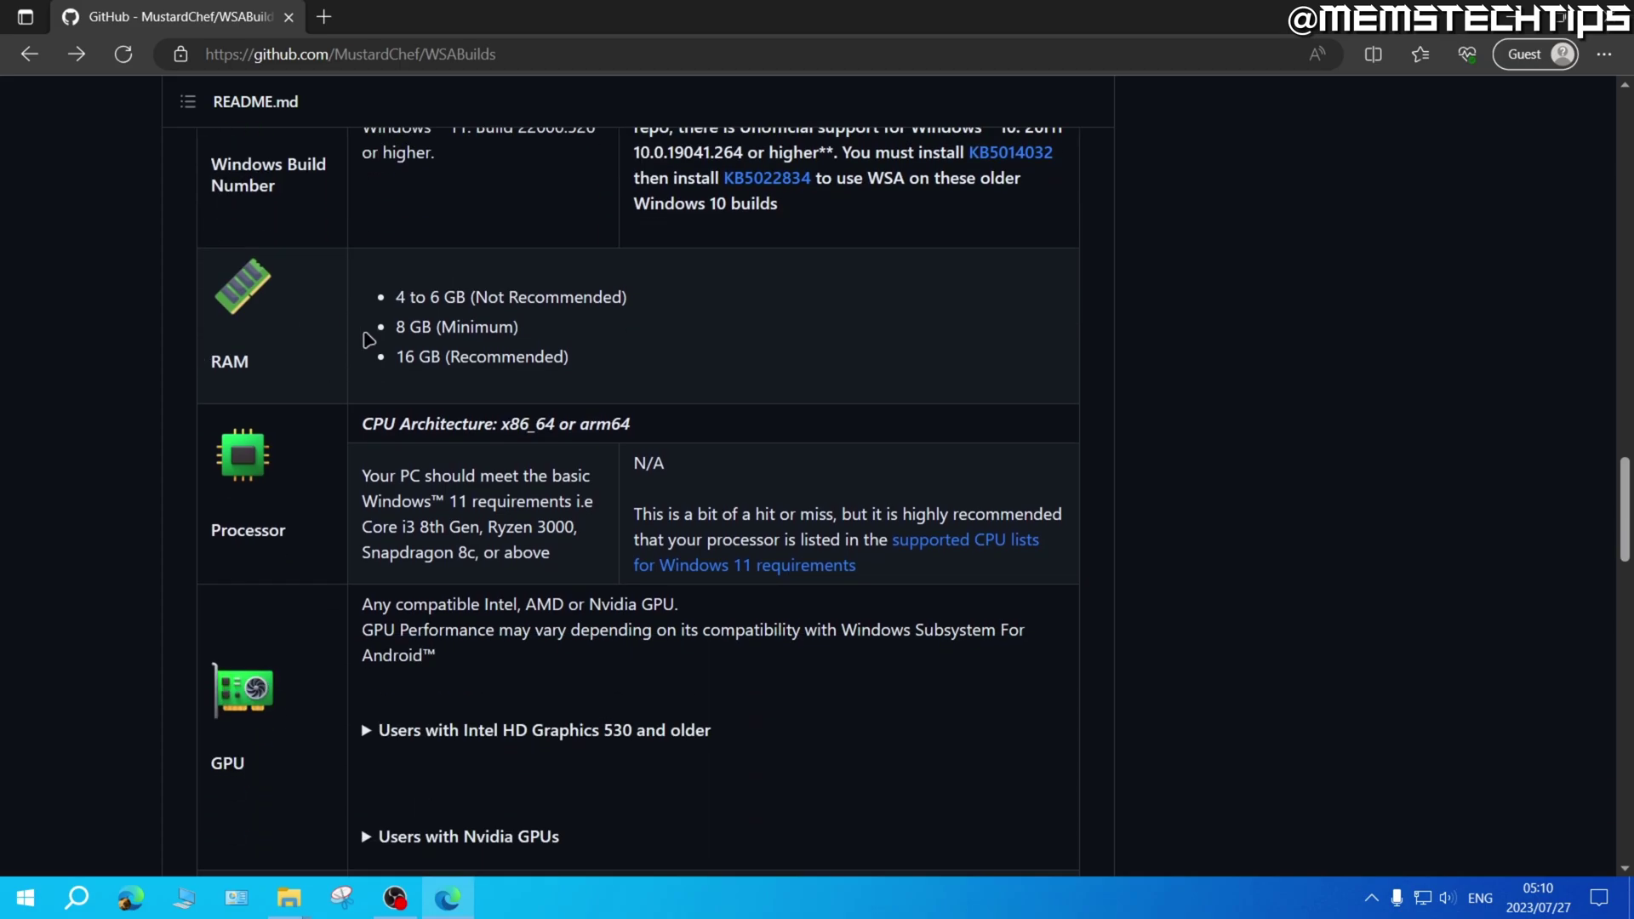
pyautogui.scroll(-4, 357, 349)
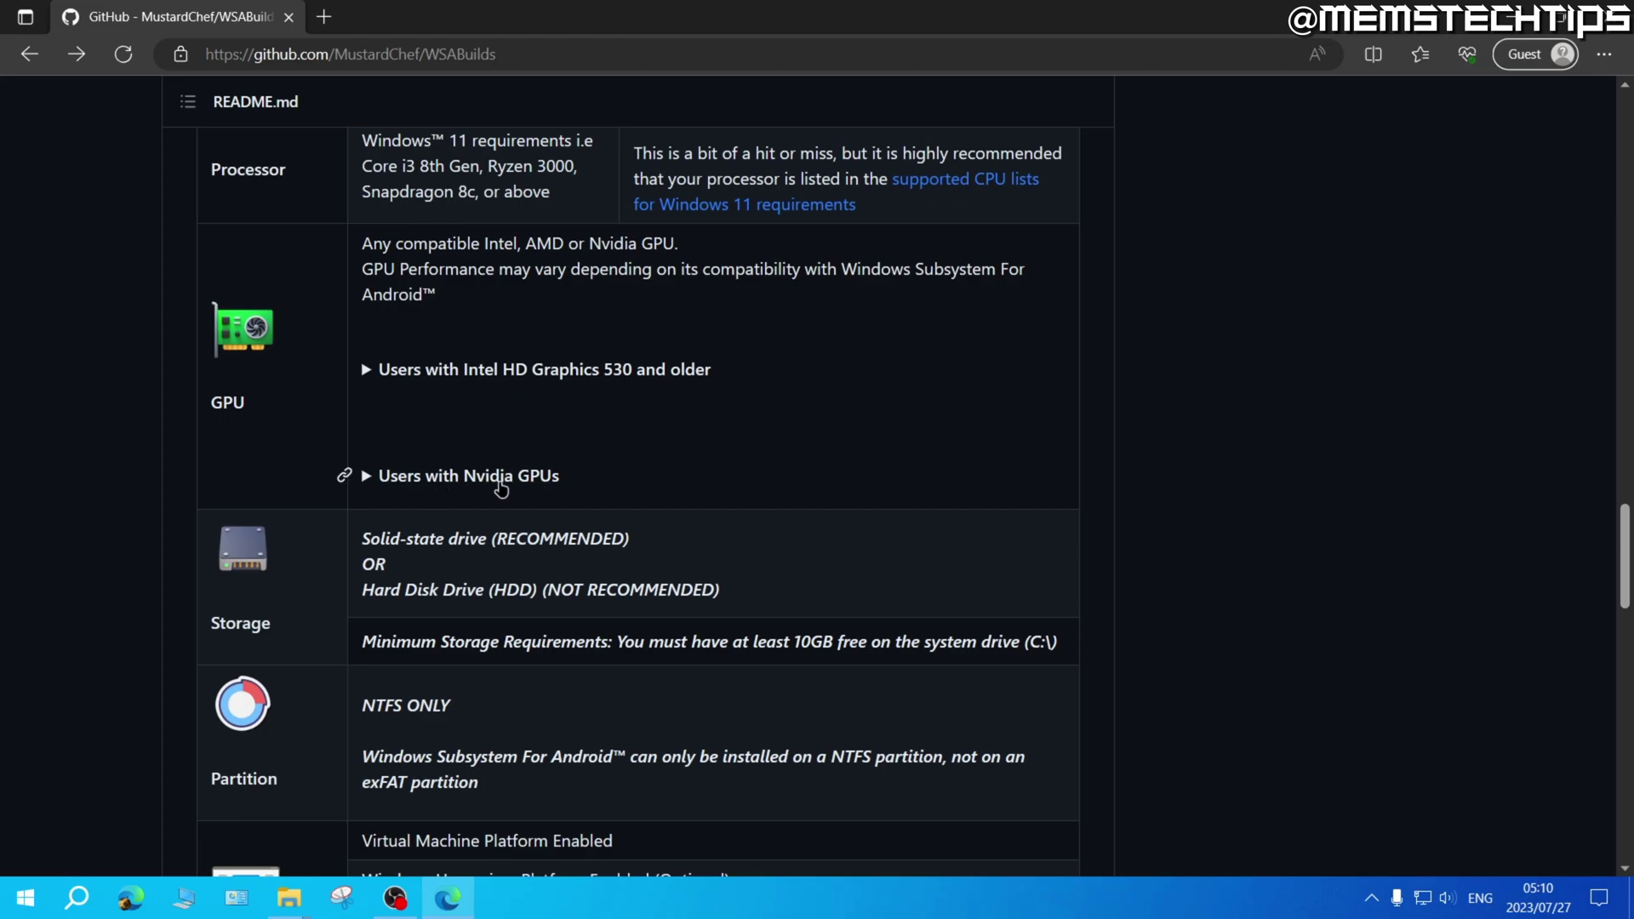
pyautogui.scroll(-3, 591, 485)
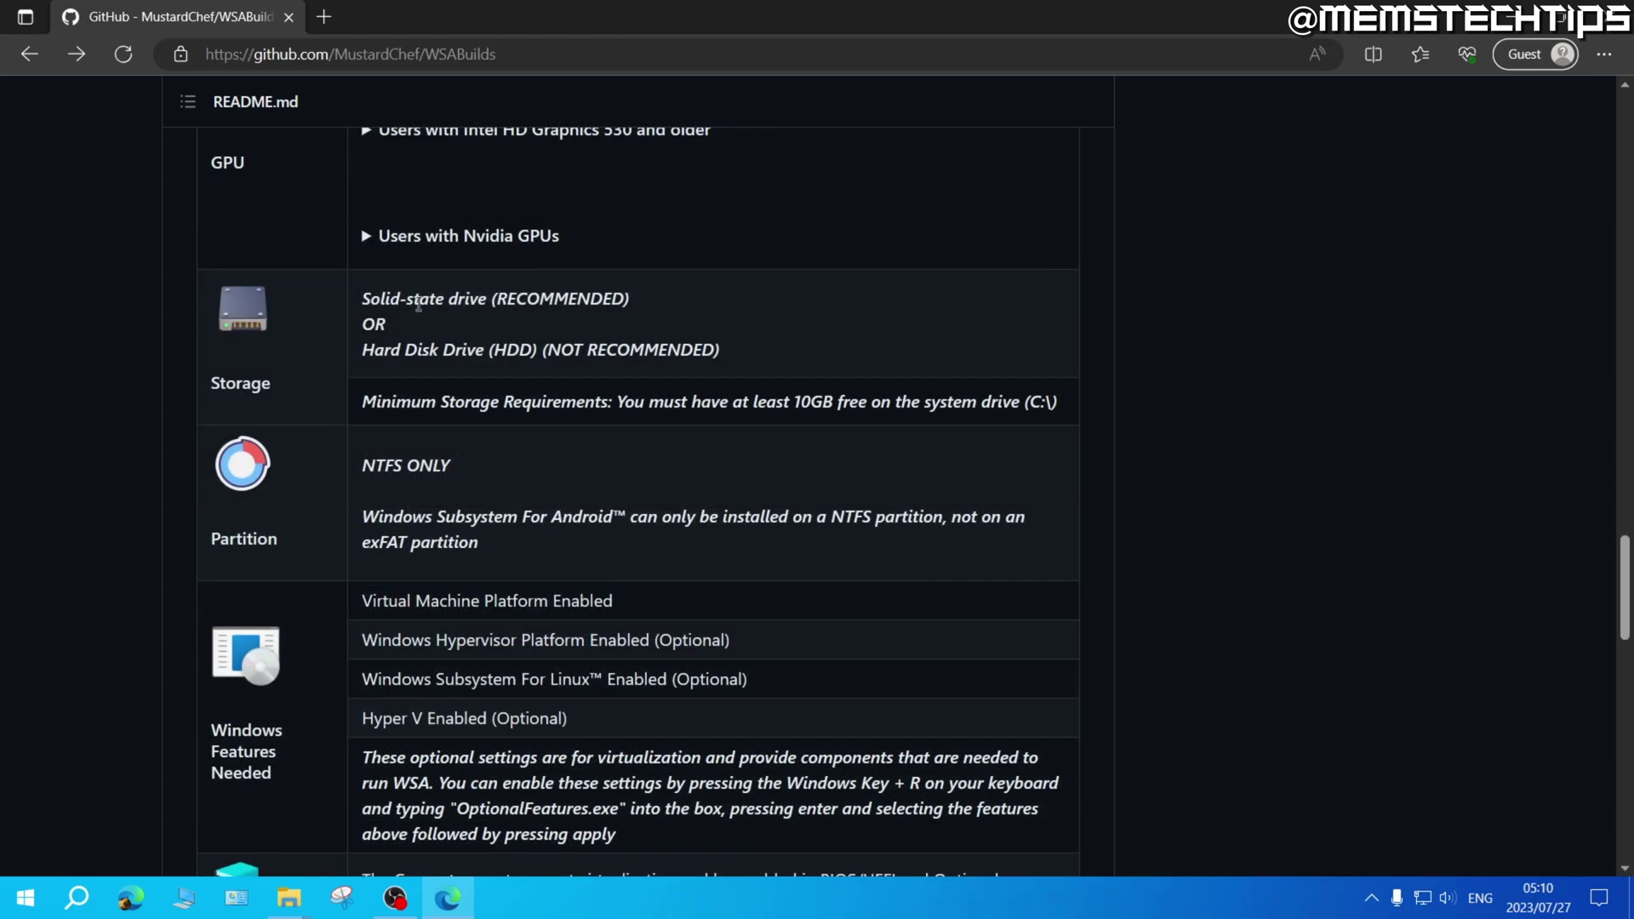
pyautogui.scroll(-2, 464, 408)
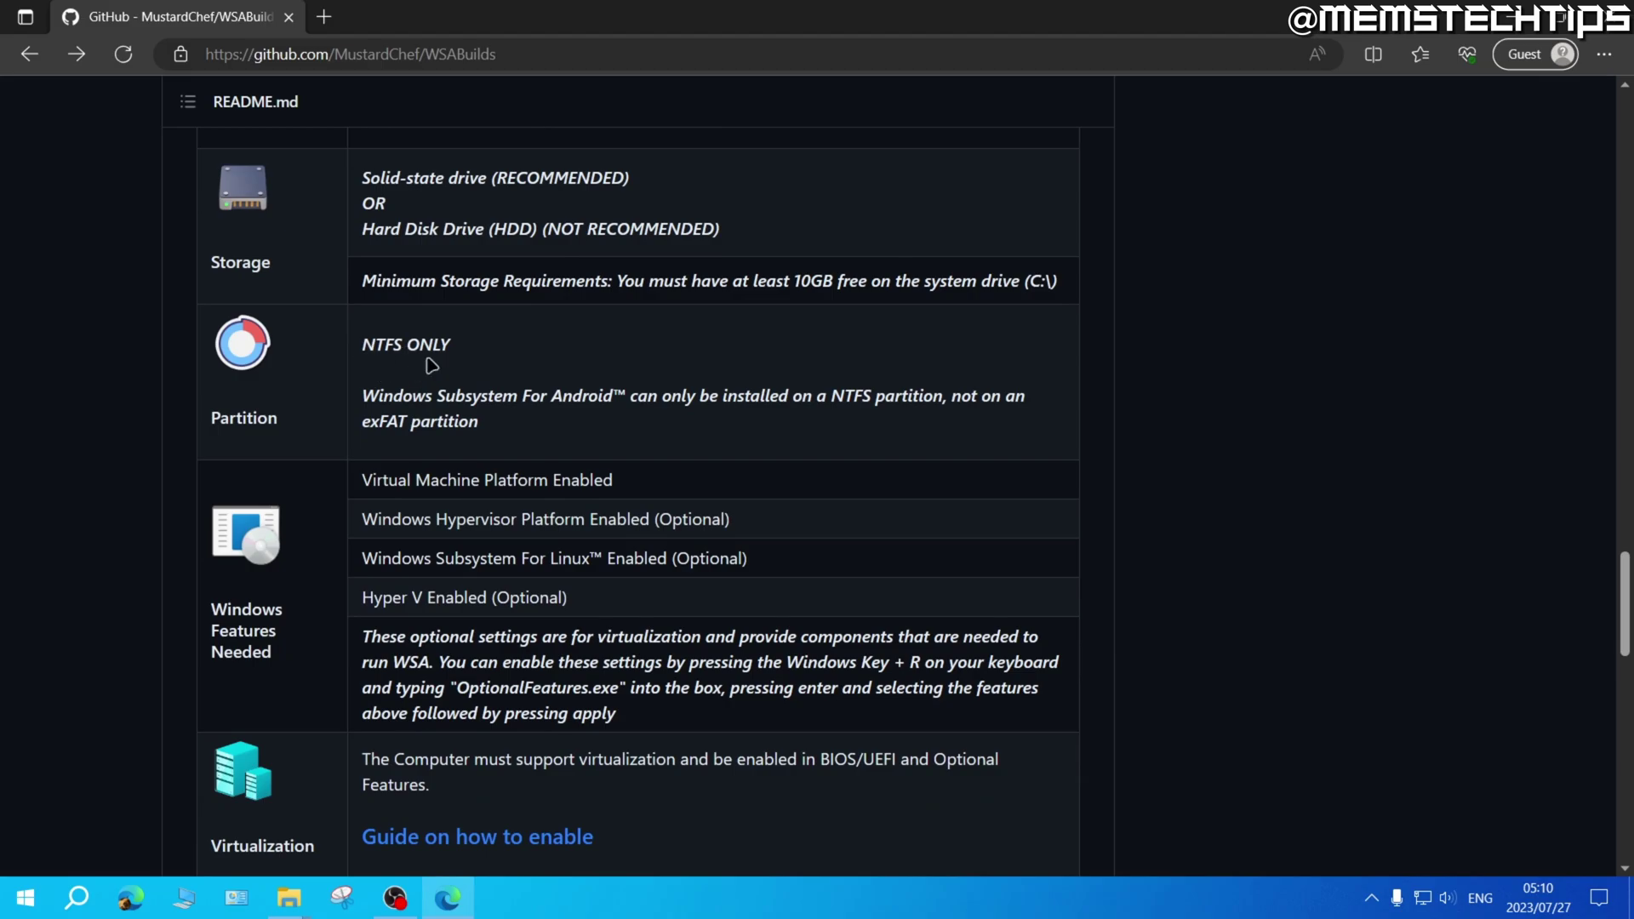
pyautogui.scroll(-2, 475, 366)
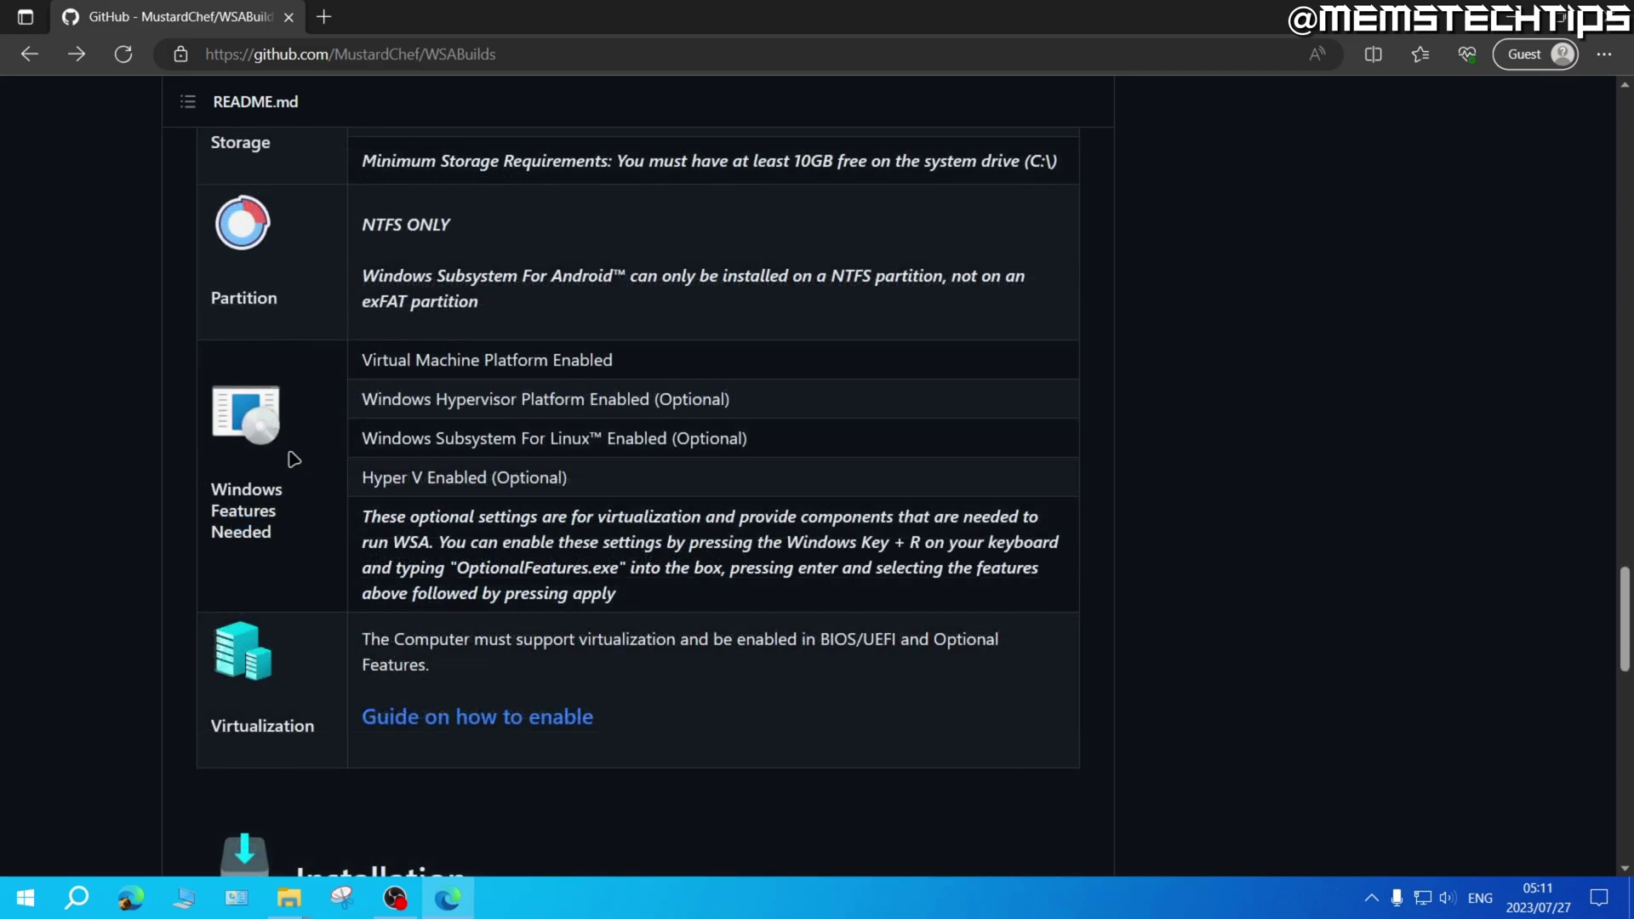
pyautogui.moveTo(364, 361); pyautogui.dragTo(628, 363)
pyautogui.click(702, 496)
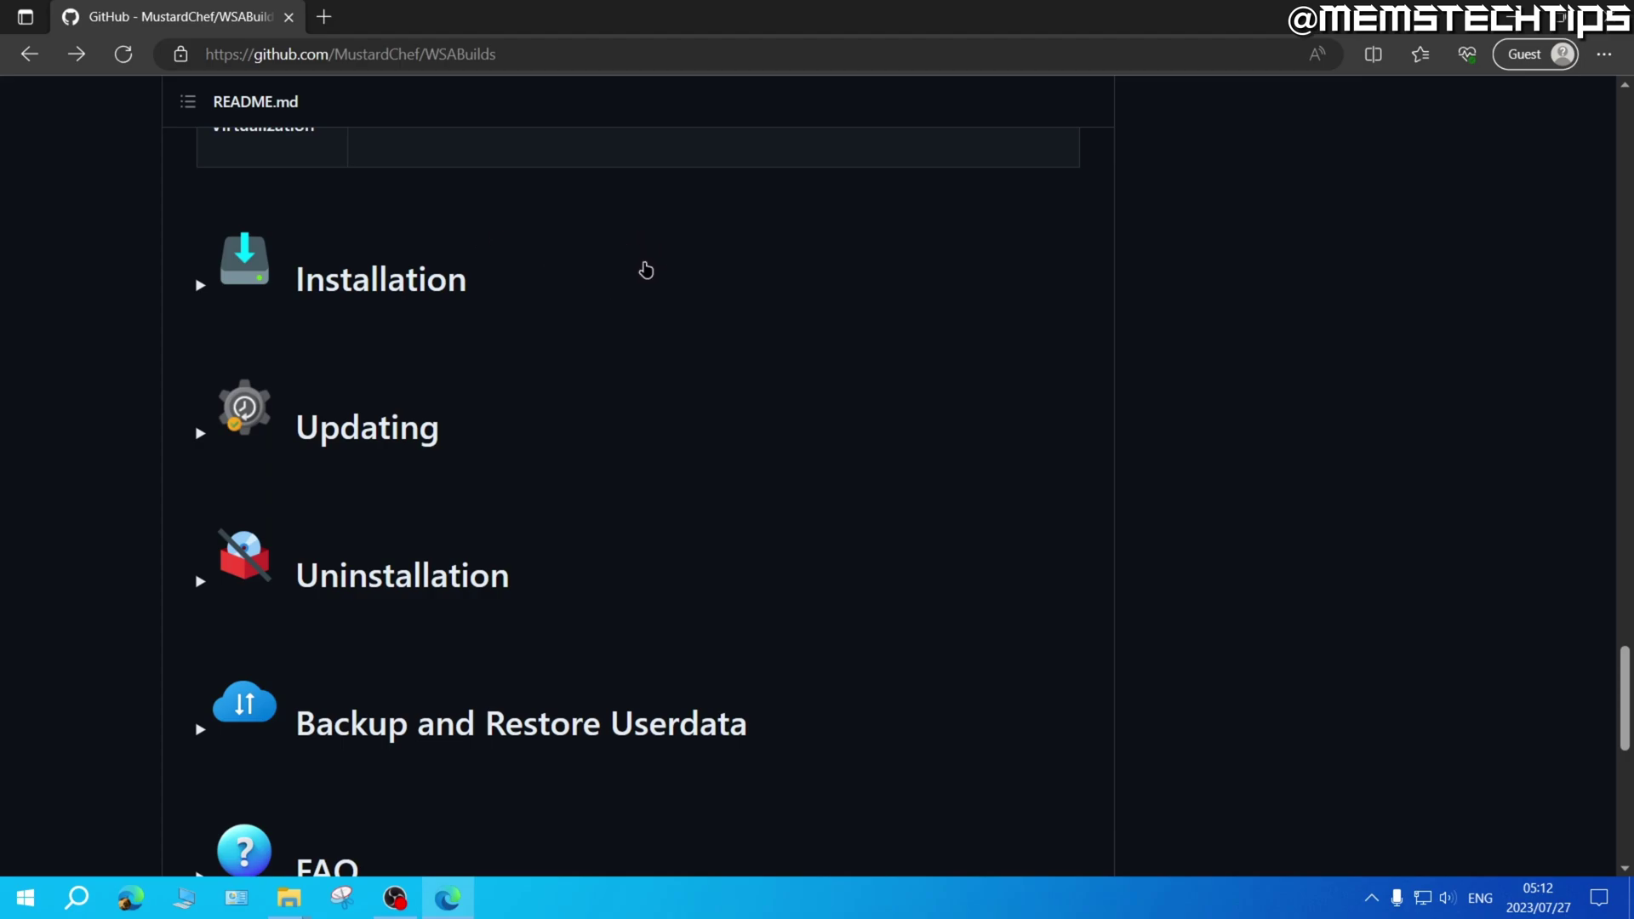
# Expand the Having Issues? section, scroll its fixes, then return up to the download table
pyautogui.scroll(-2, 660, 271)
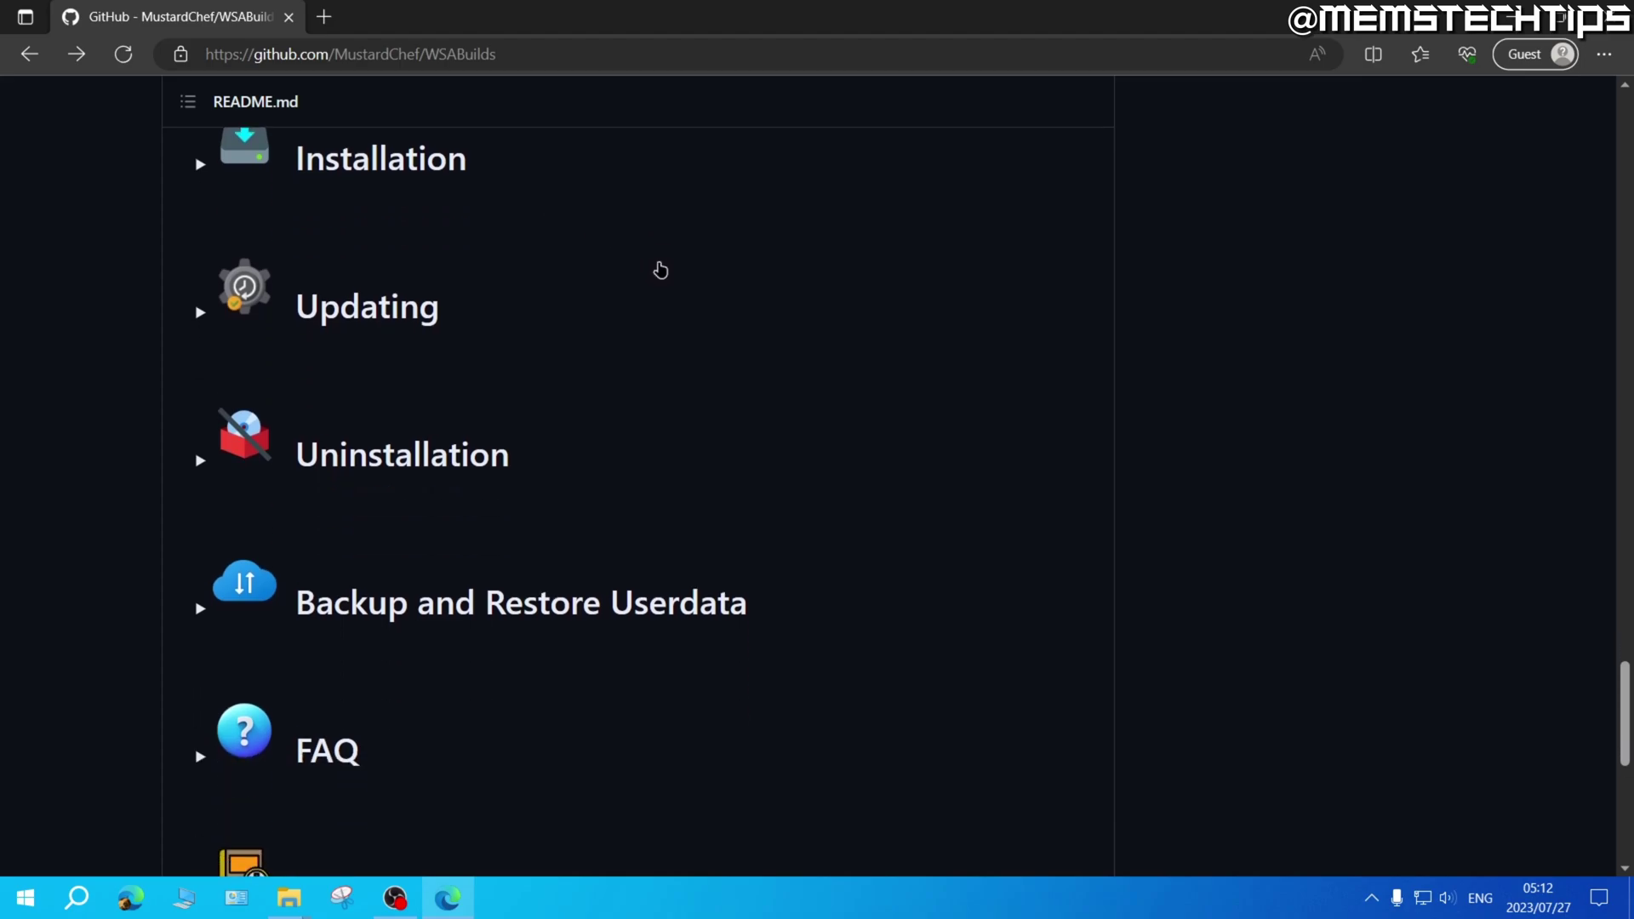
pyautogui.scroll(-7, 605, 204)
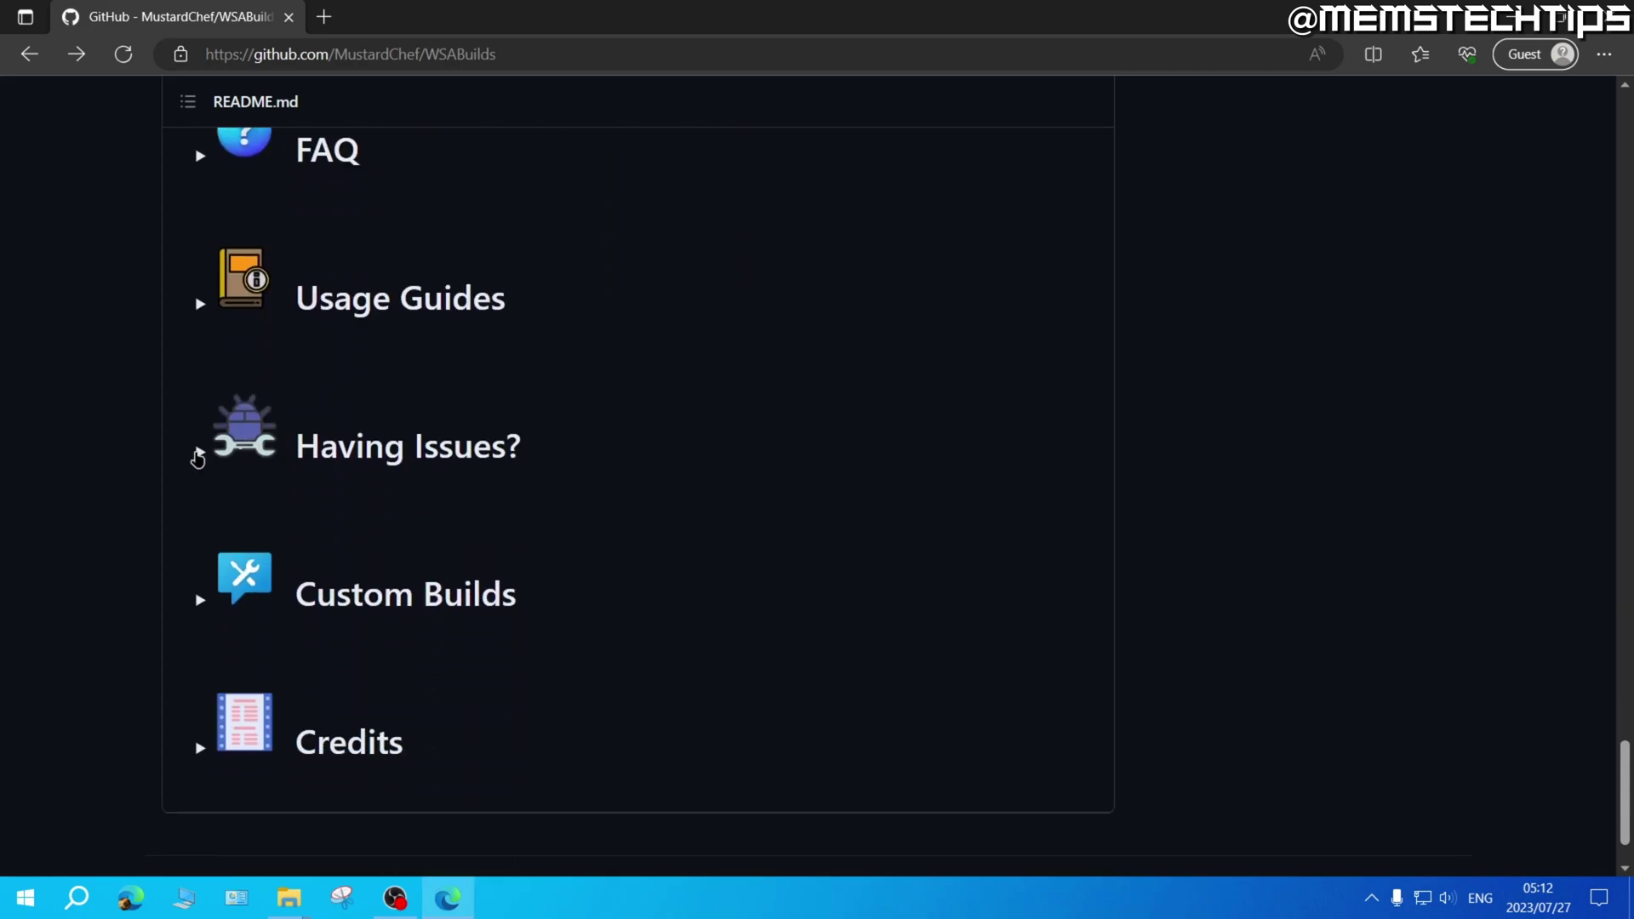
pyautogui.click(201, 461)
pyautogui.scroll(-3, 198, 283)
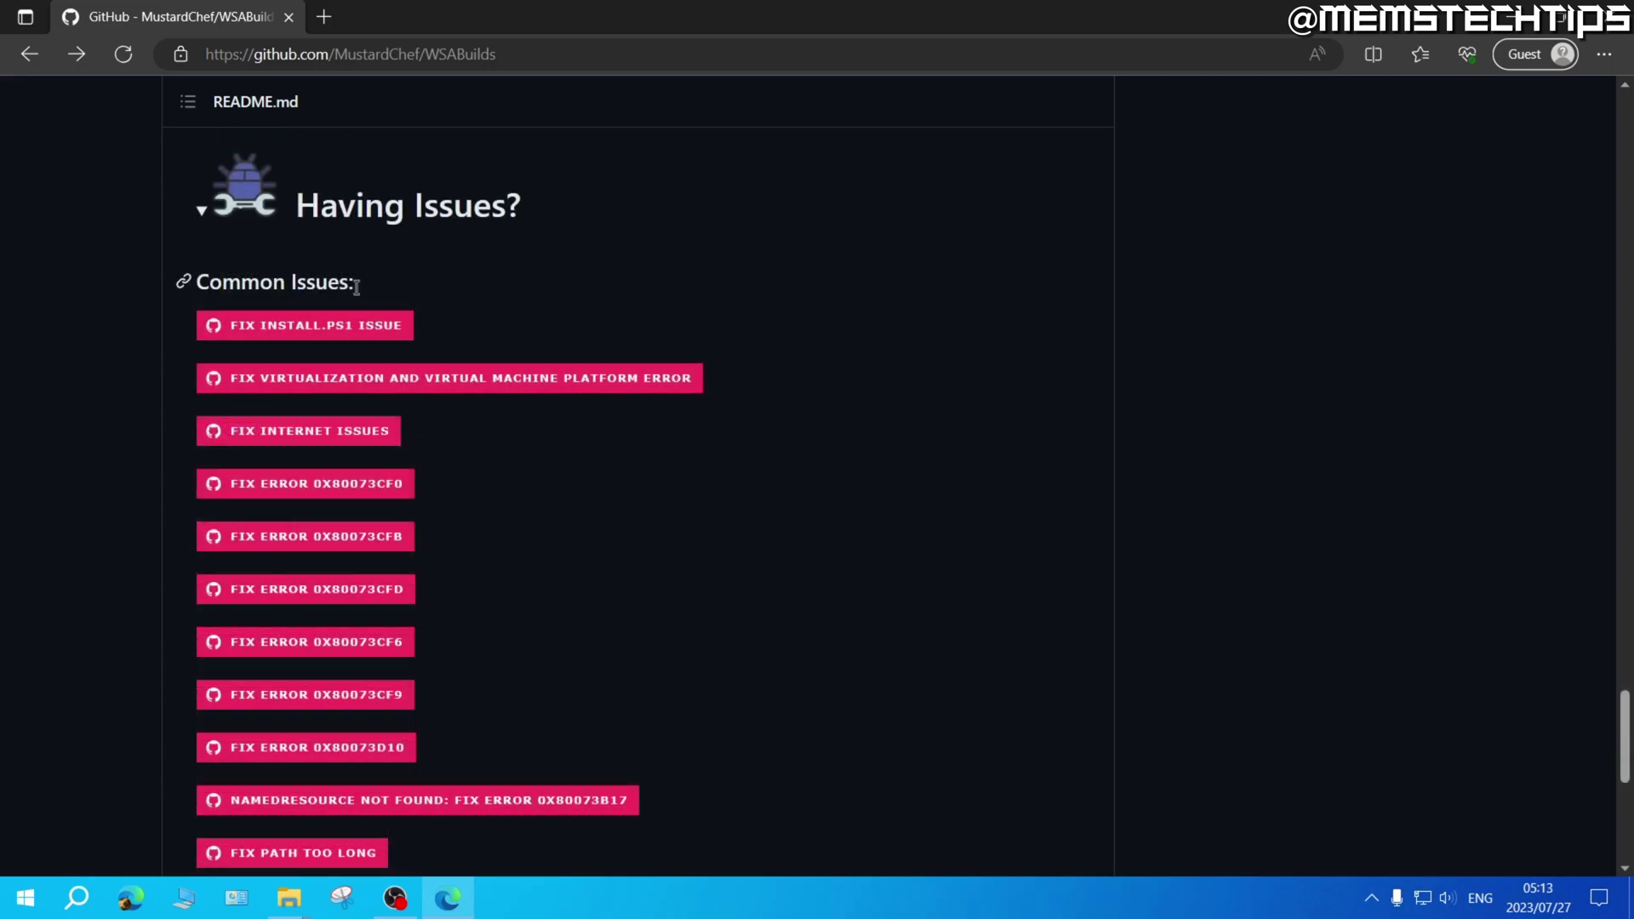
pyautogui.scroll(-3, 478, 290)
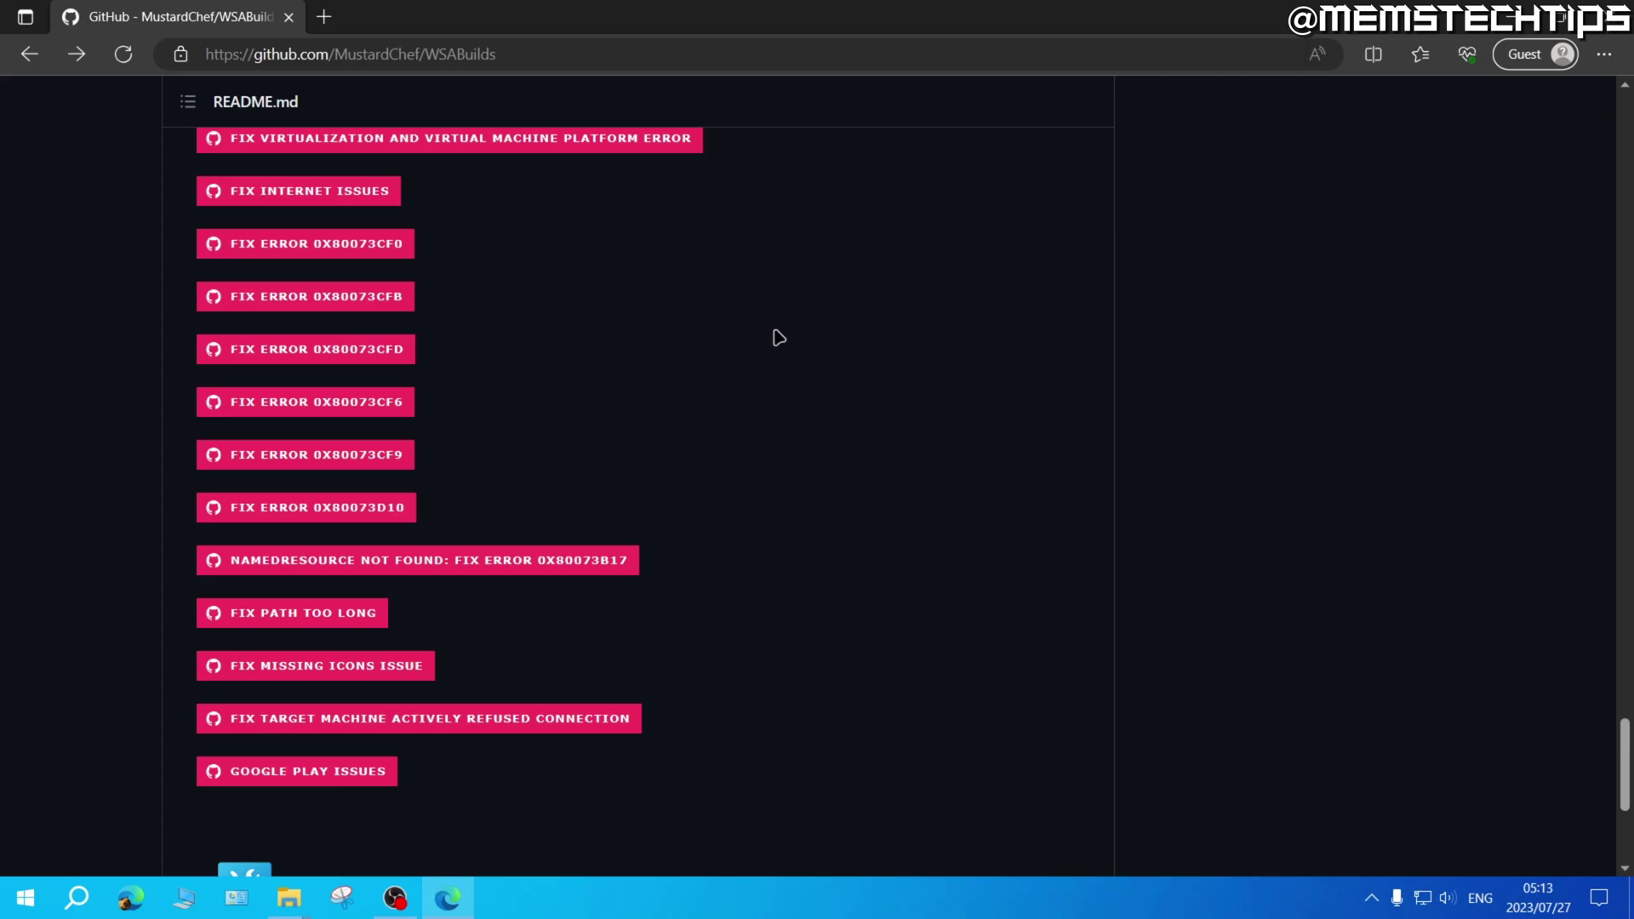
pyautogui.scroll(20, 777, 335)
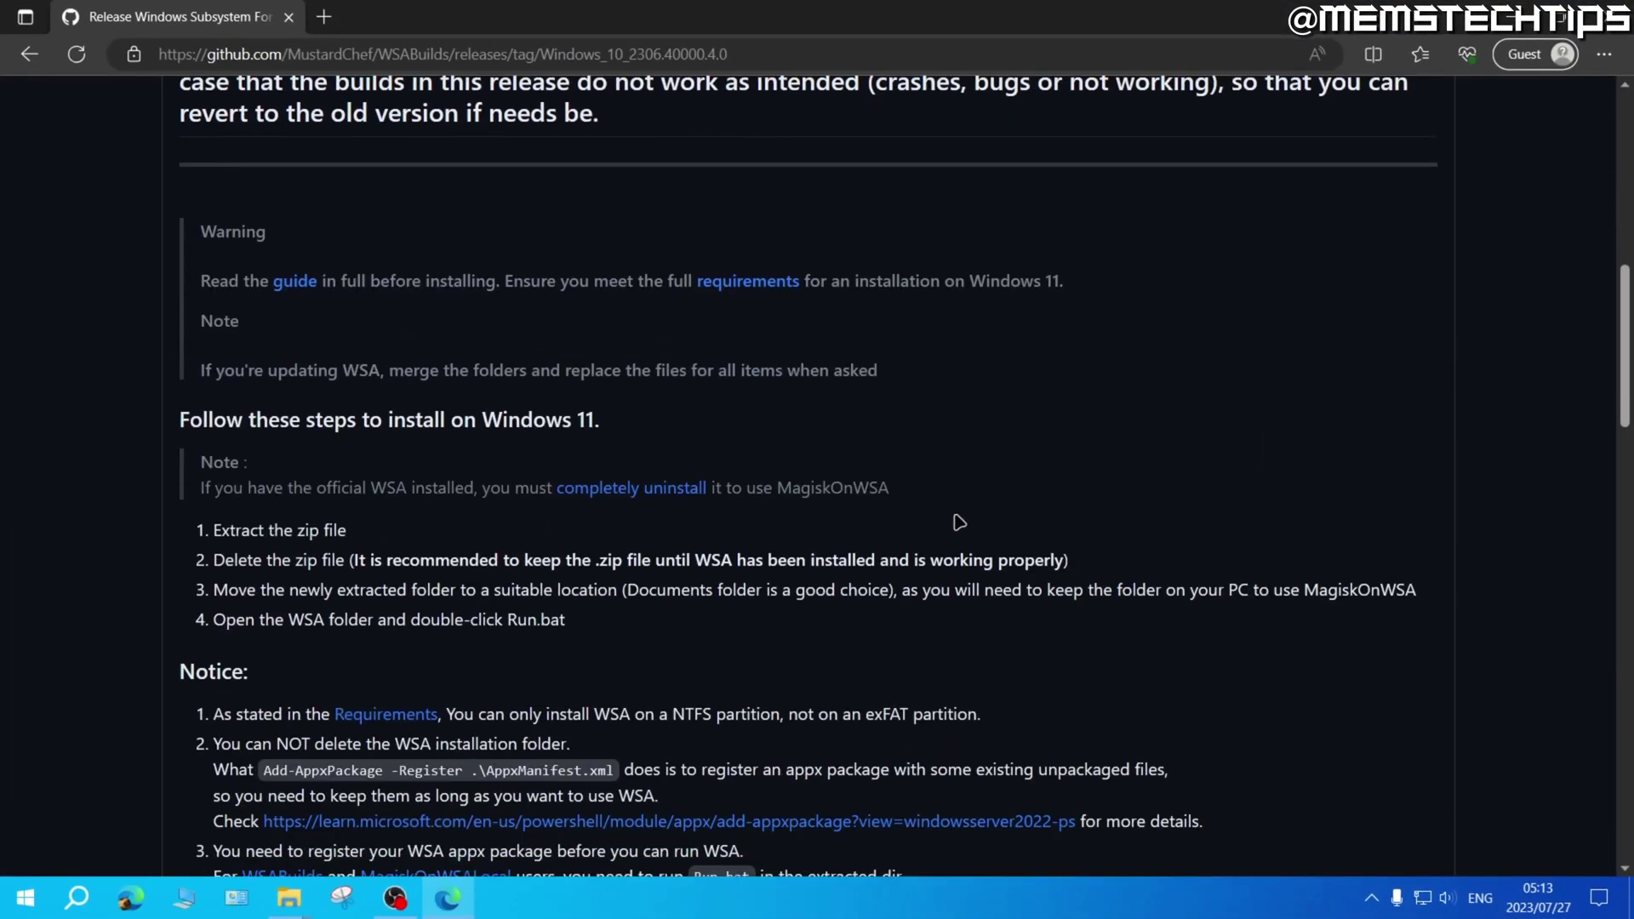
# Scroll the Windows_10_2306.40000.4.0 release notes and highlight the note about uninstalling official WSA
pyautogui.scroll(-2, 959, 519)
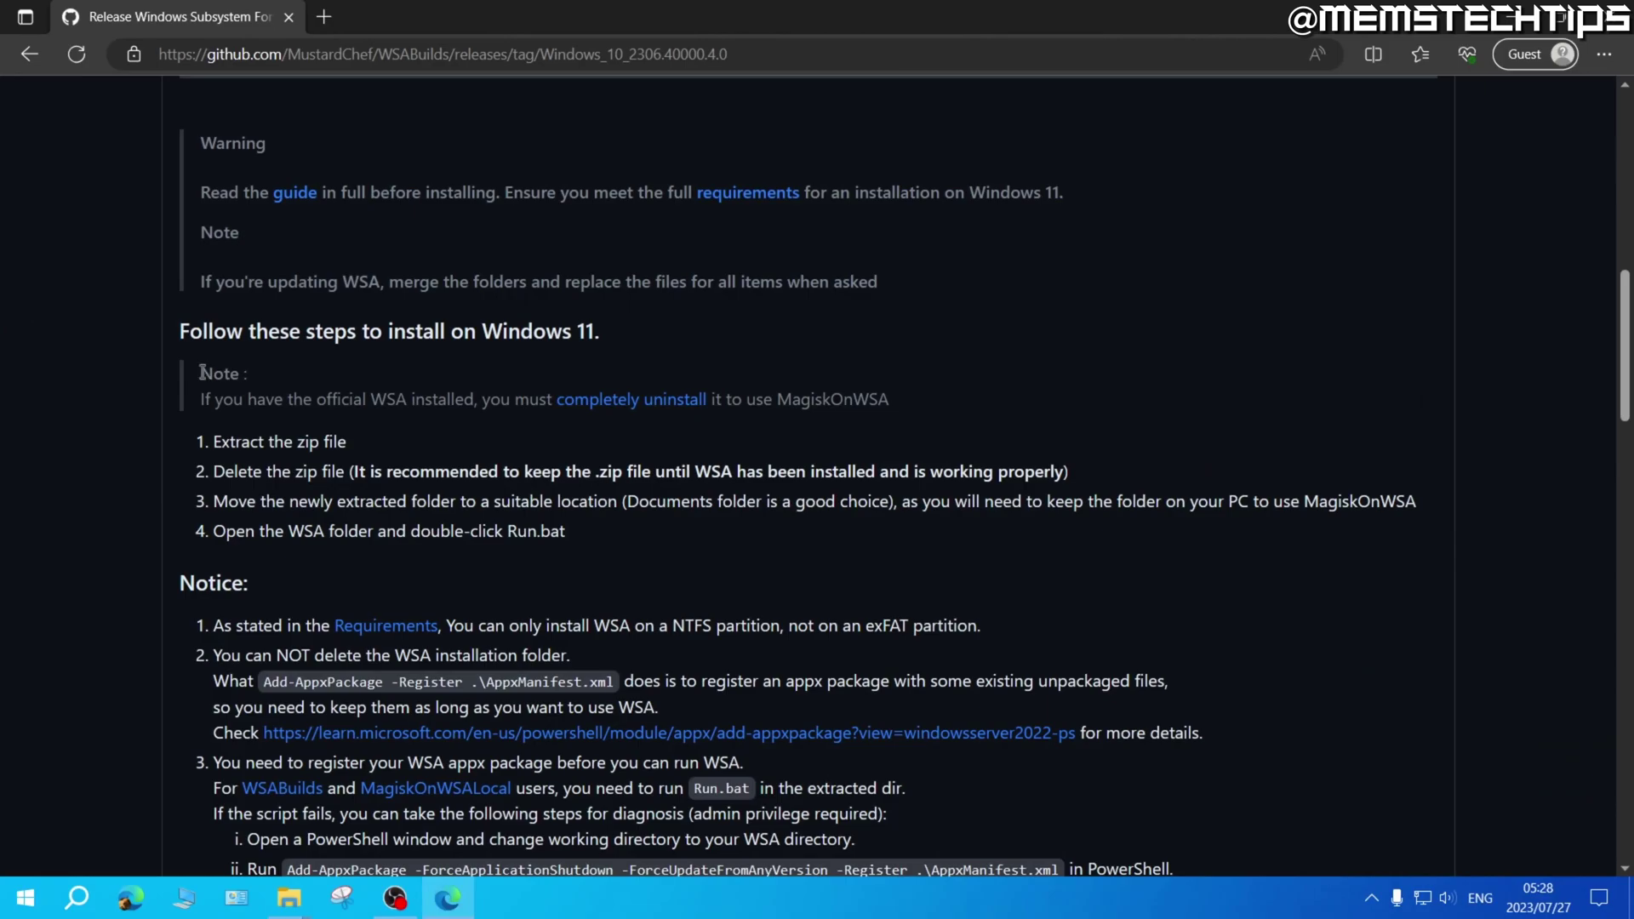
pyautogui.moveTo(207, 378); pyautogui.dragTo(889, 401)
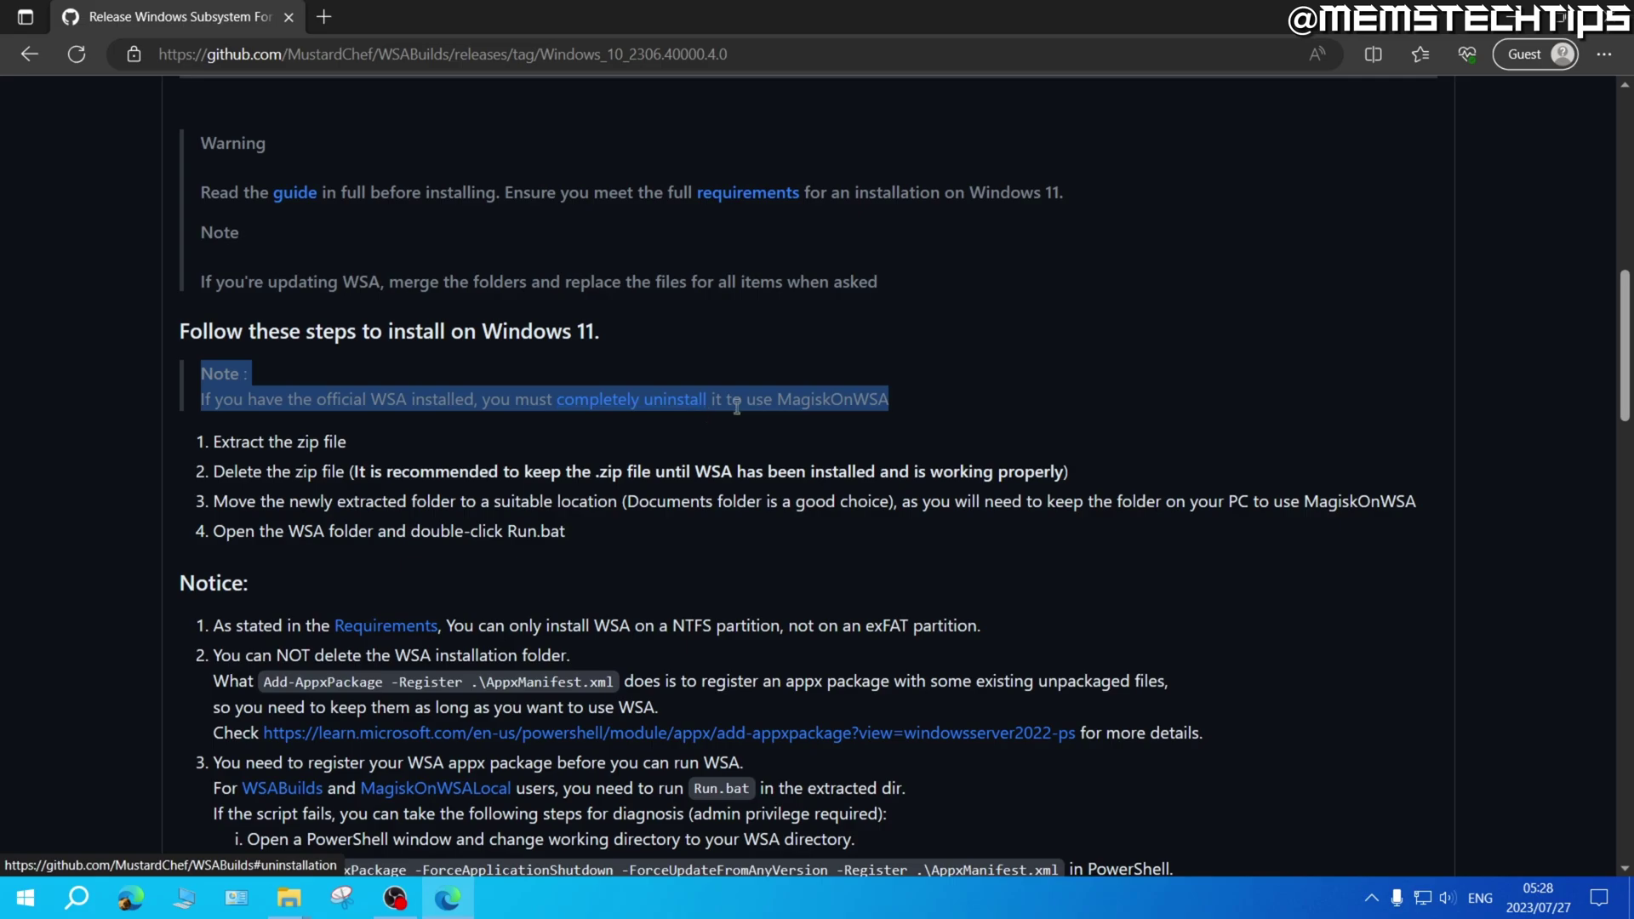
pyautogui.click(822, 426)
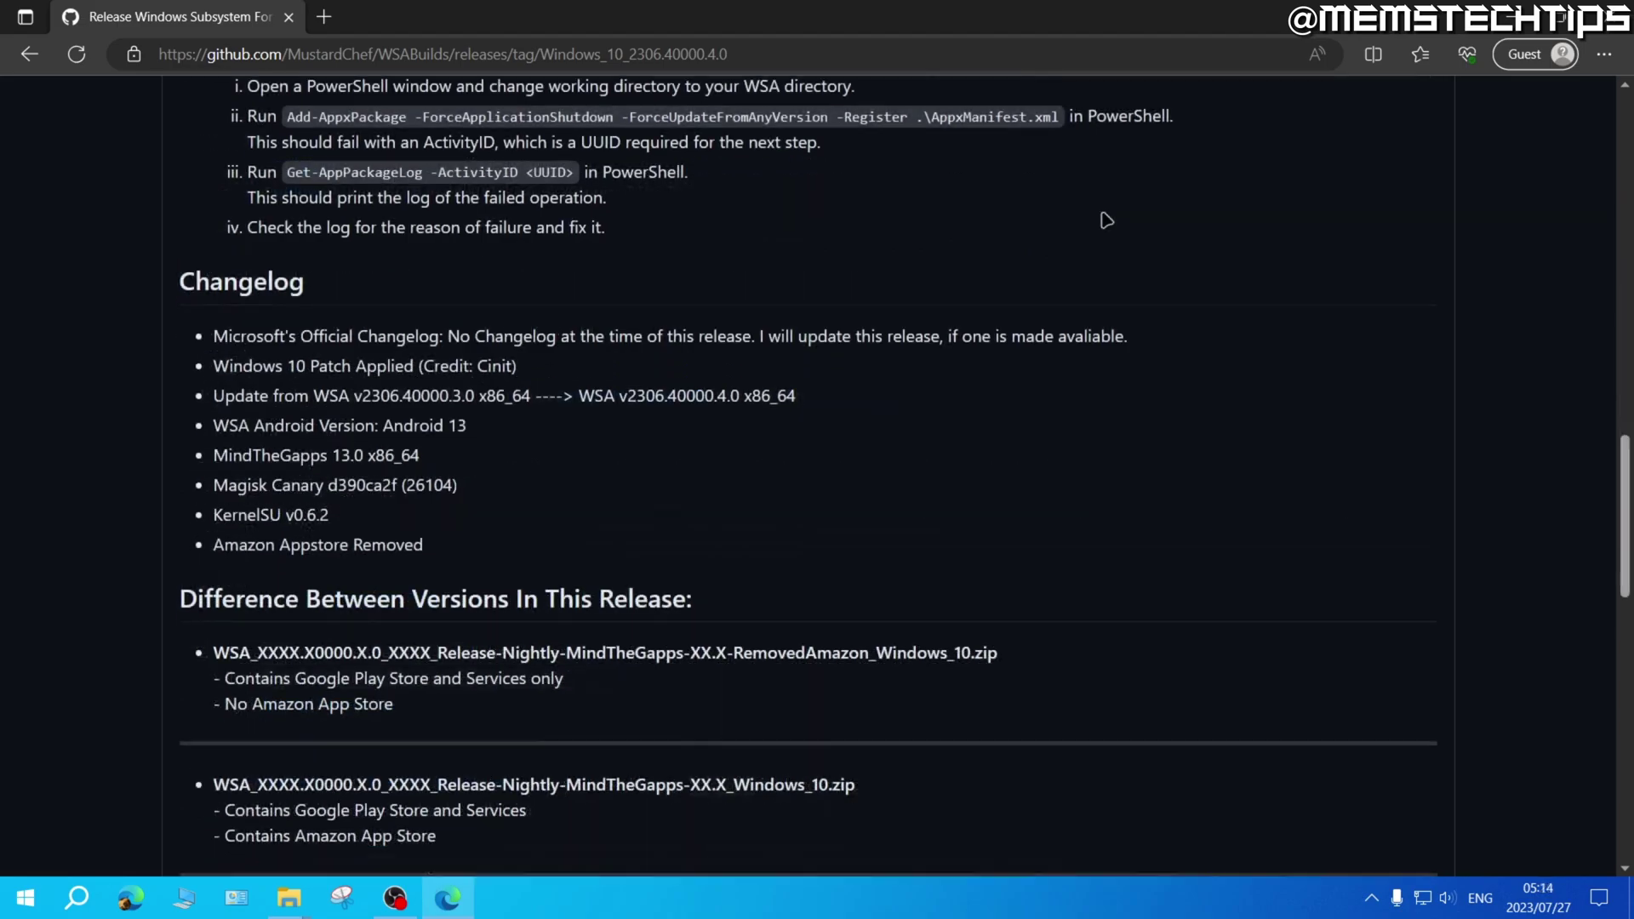
# Download the 914 MB WSA_2306.40000.4.0_x64_Release-Nightly-MindTheGapps-13.0_Windows_10.zip from the release assets
pyautogui.scroll(-15, 1102, 220)
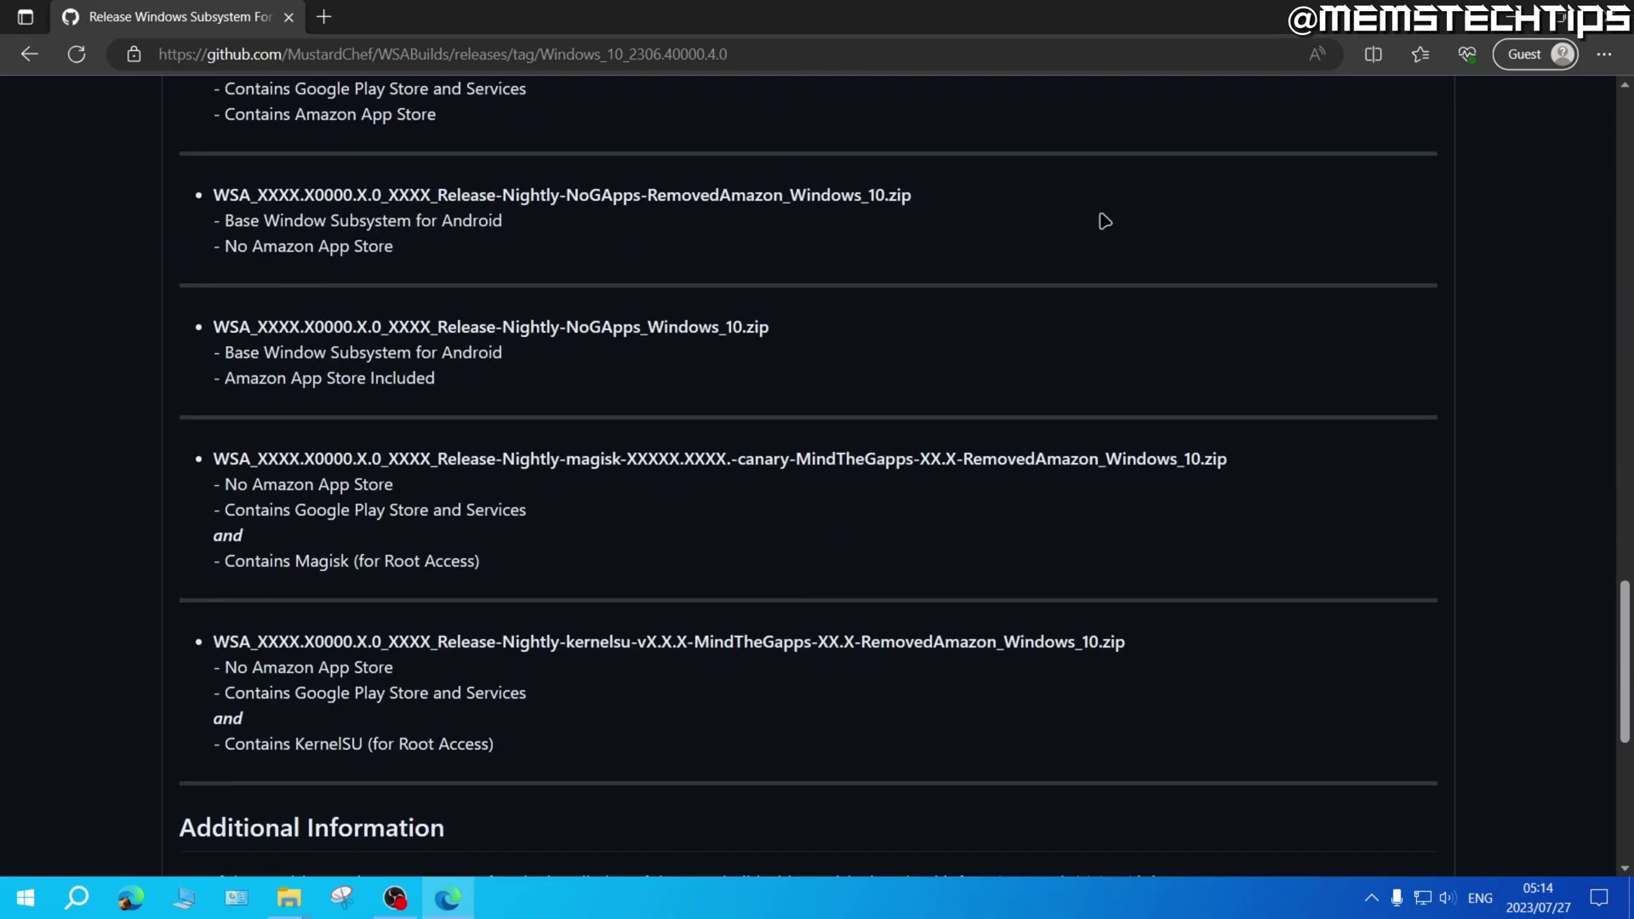
pyautogui.scroll(-3, 1101, 222)
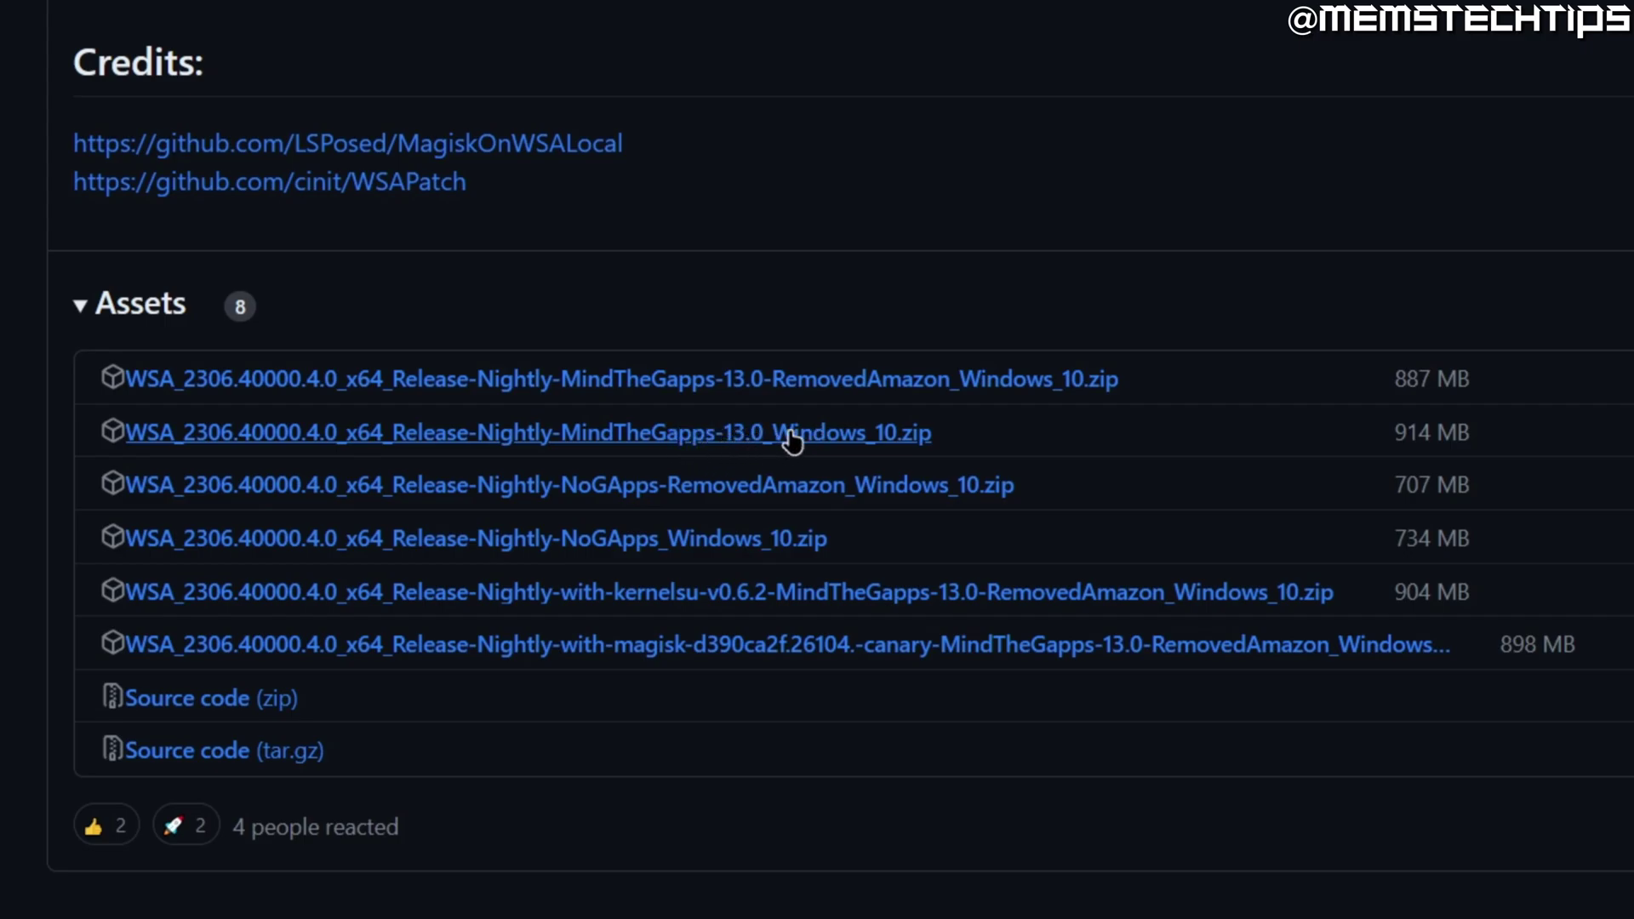
pyautogui.click(781, 434)
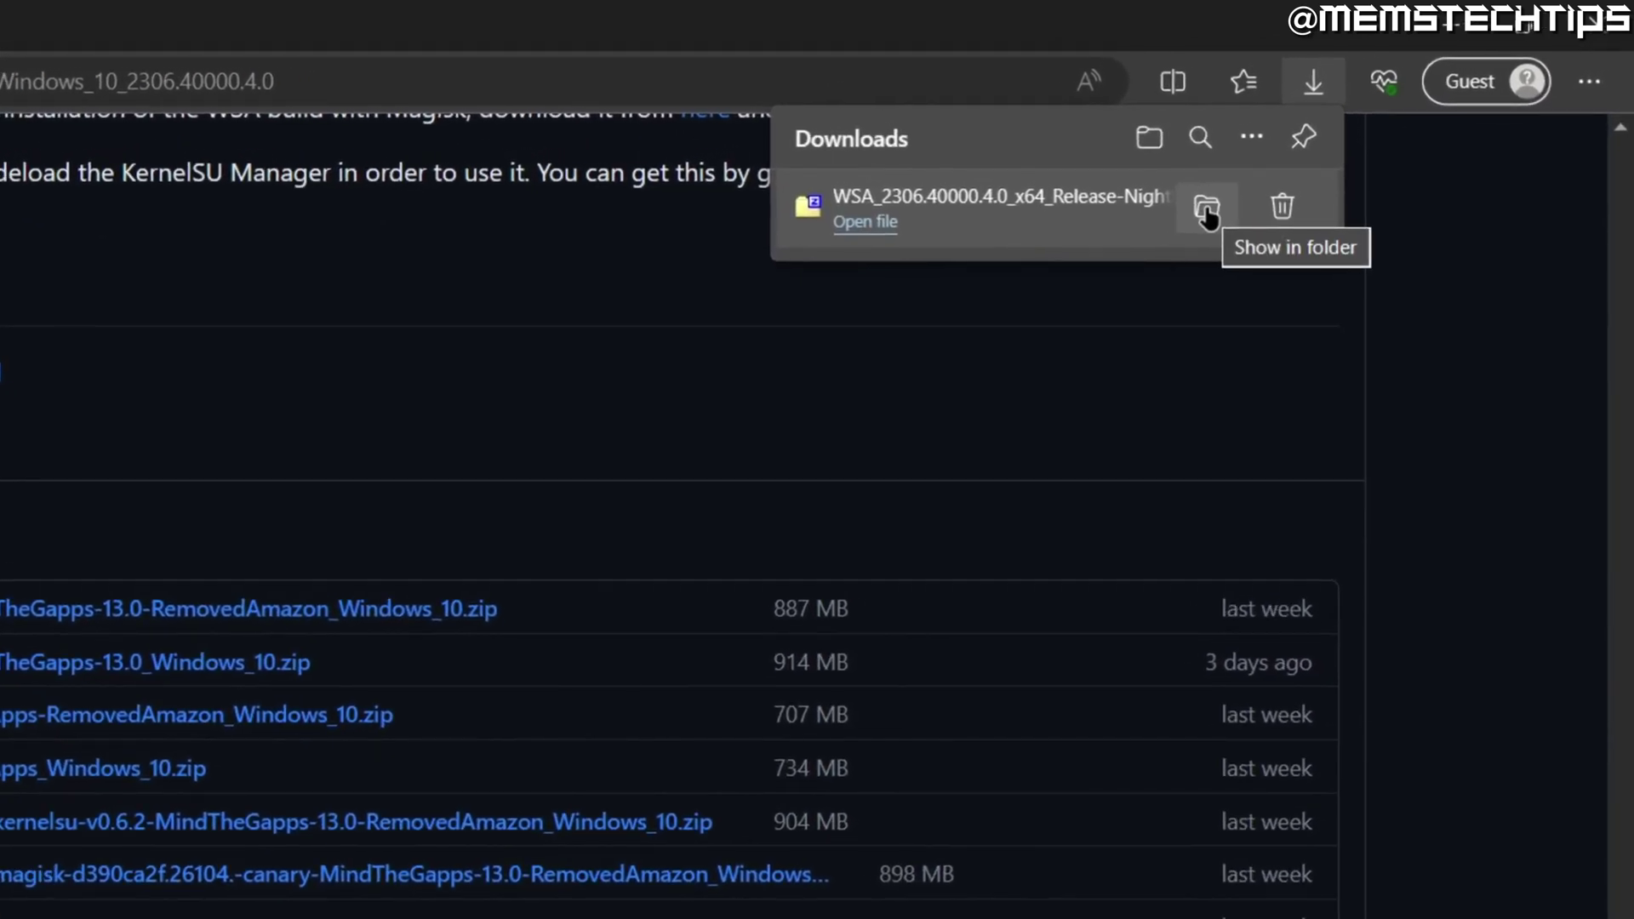
# Show the downloaded zip in File Explorer and extract it with 7-Zip into a same-named folder
pyautogui.click(1207, 207)
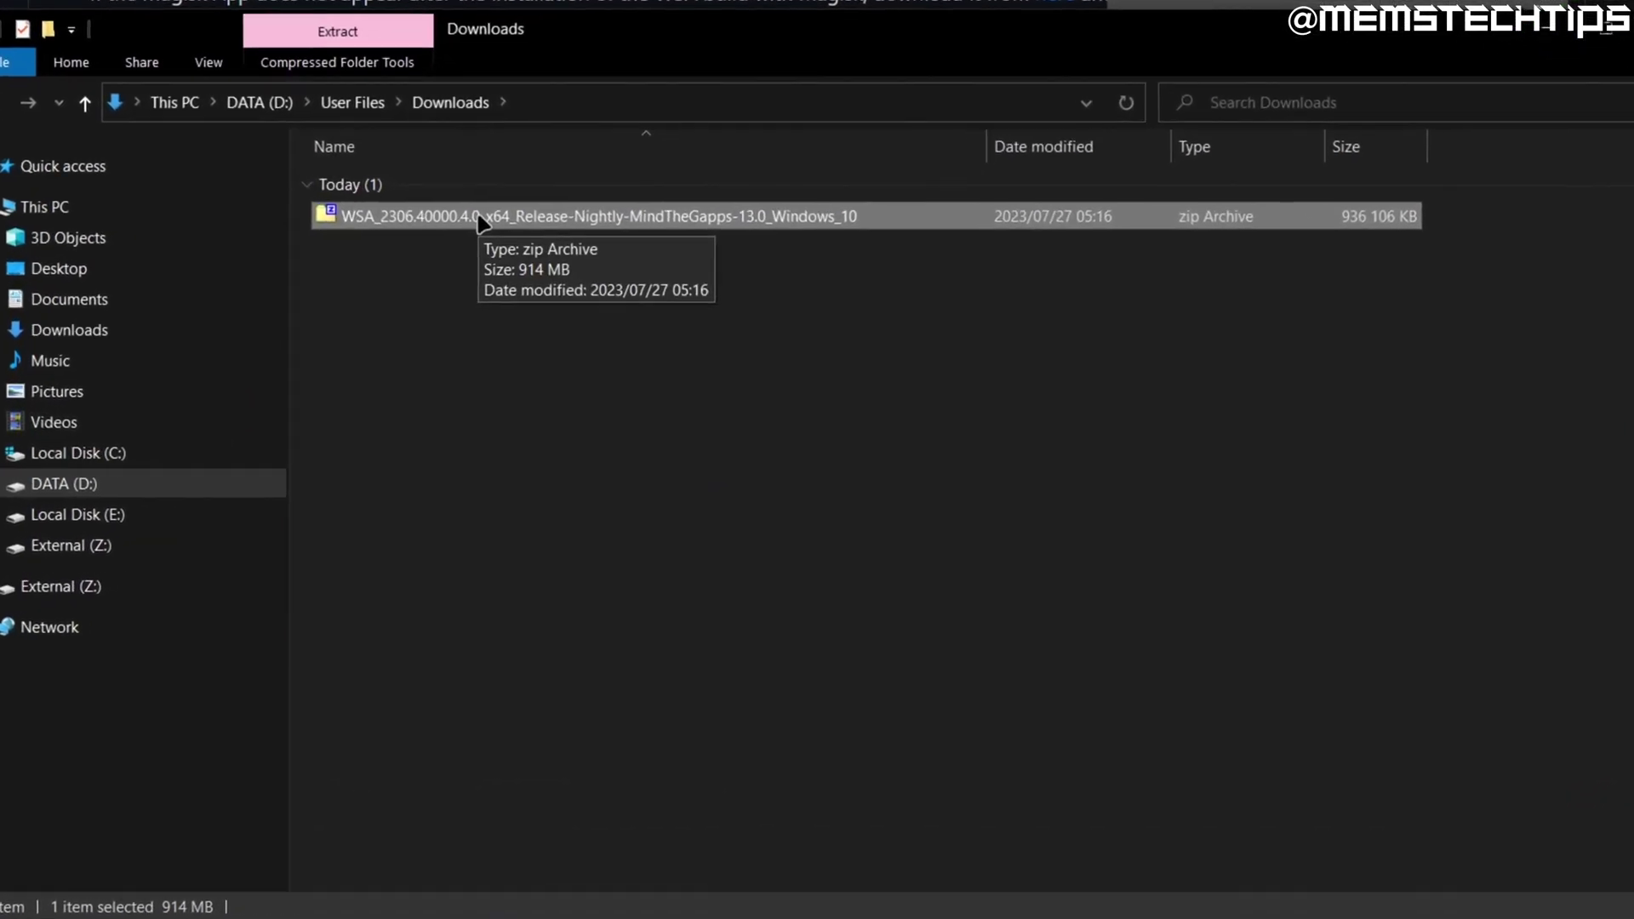
pyautogui.rightClick(445, 193)
pyautogui.moveTo(591, 306)
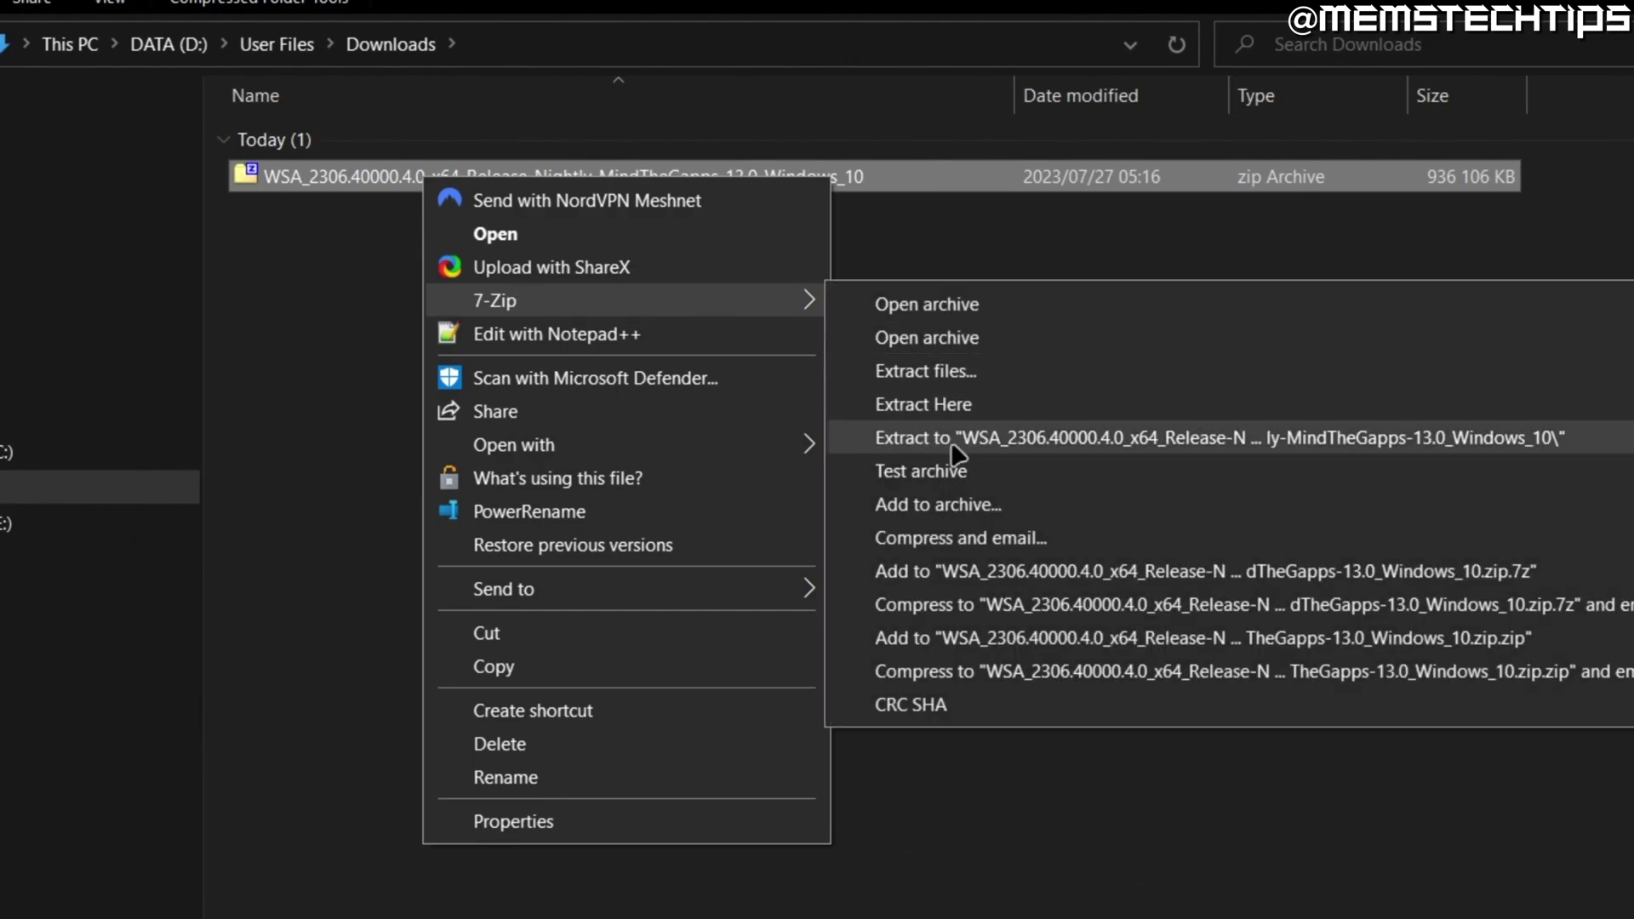
pyautogui.click(923, 439)
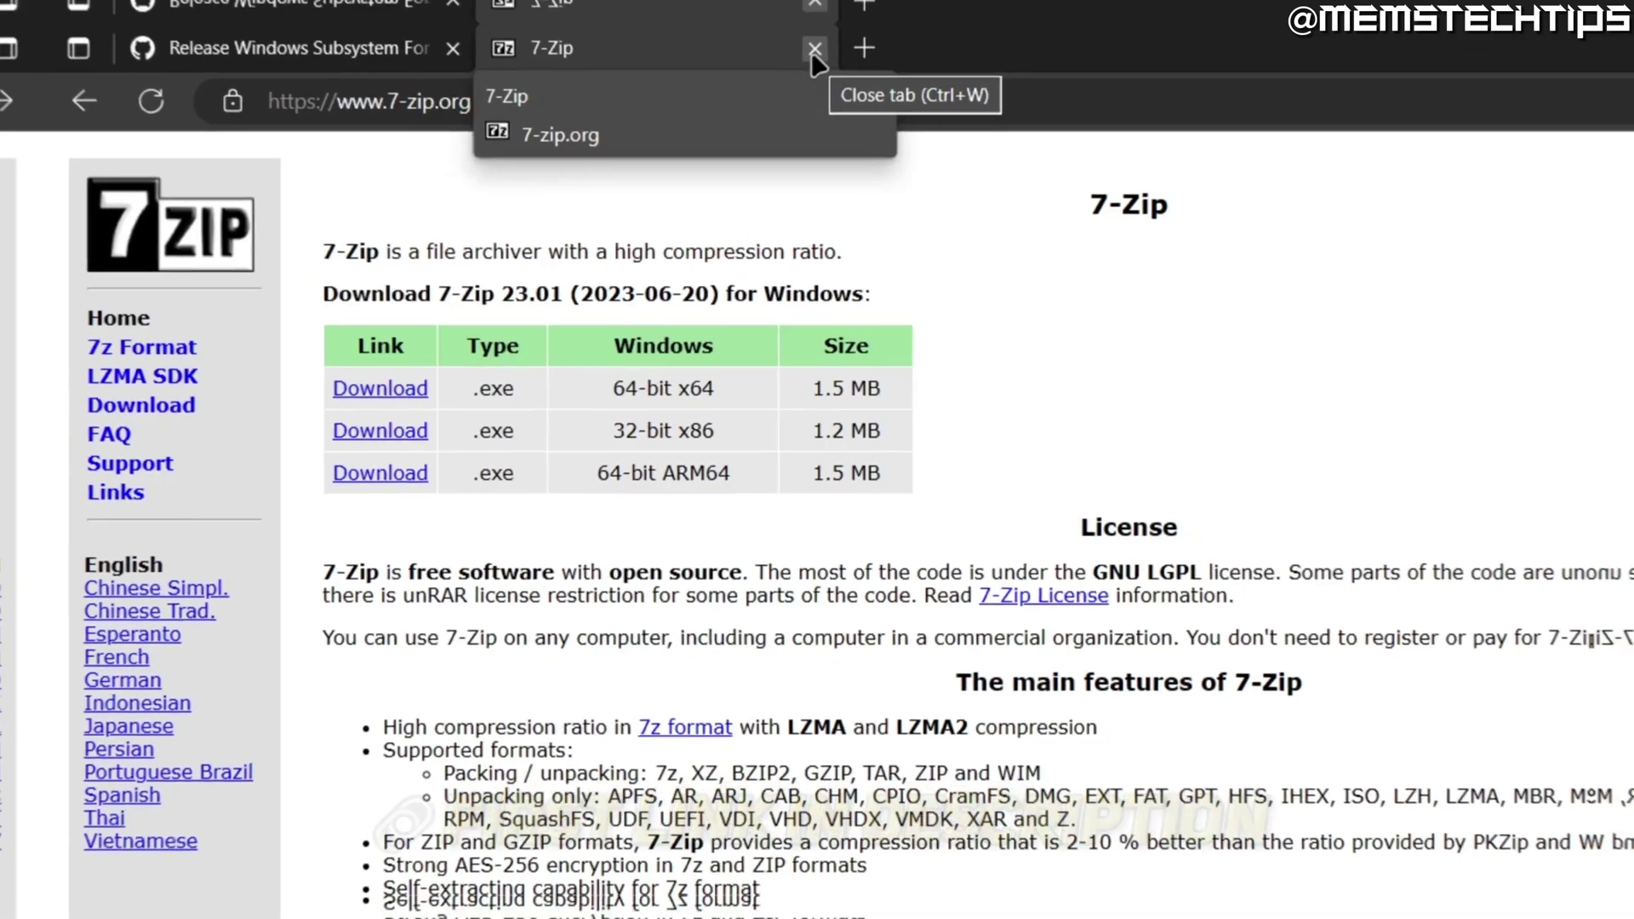
# Close the 7-Zip website and open the extracted build's inner MindTheGapps-13.0 folder
pyautogui.click(814, 27)
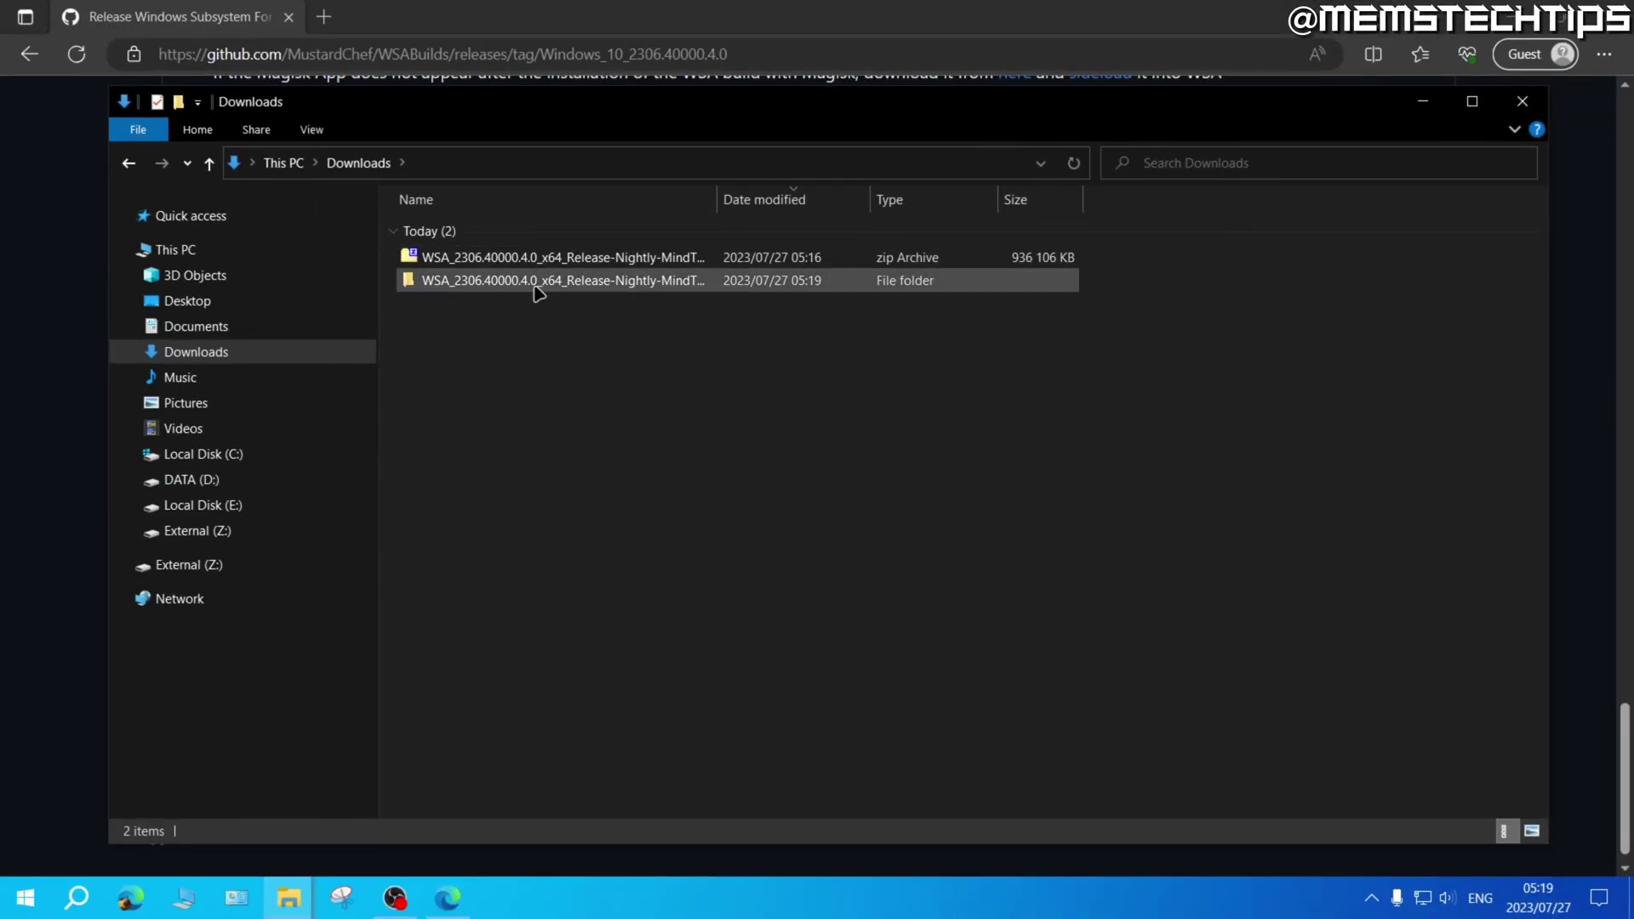
pyautogui.doubleClick(528, 289)
pyautogui.moveTo(677, 199); pyautogui.dragTo(835, 201)
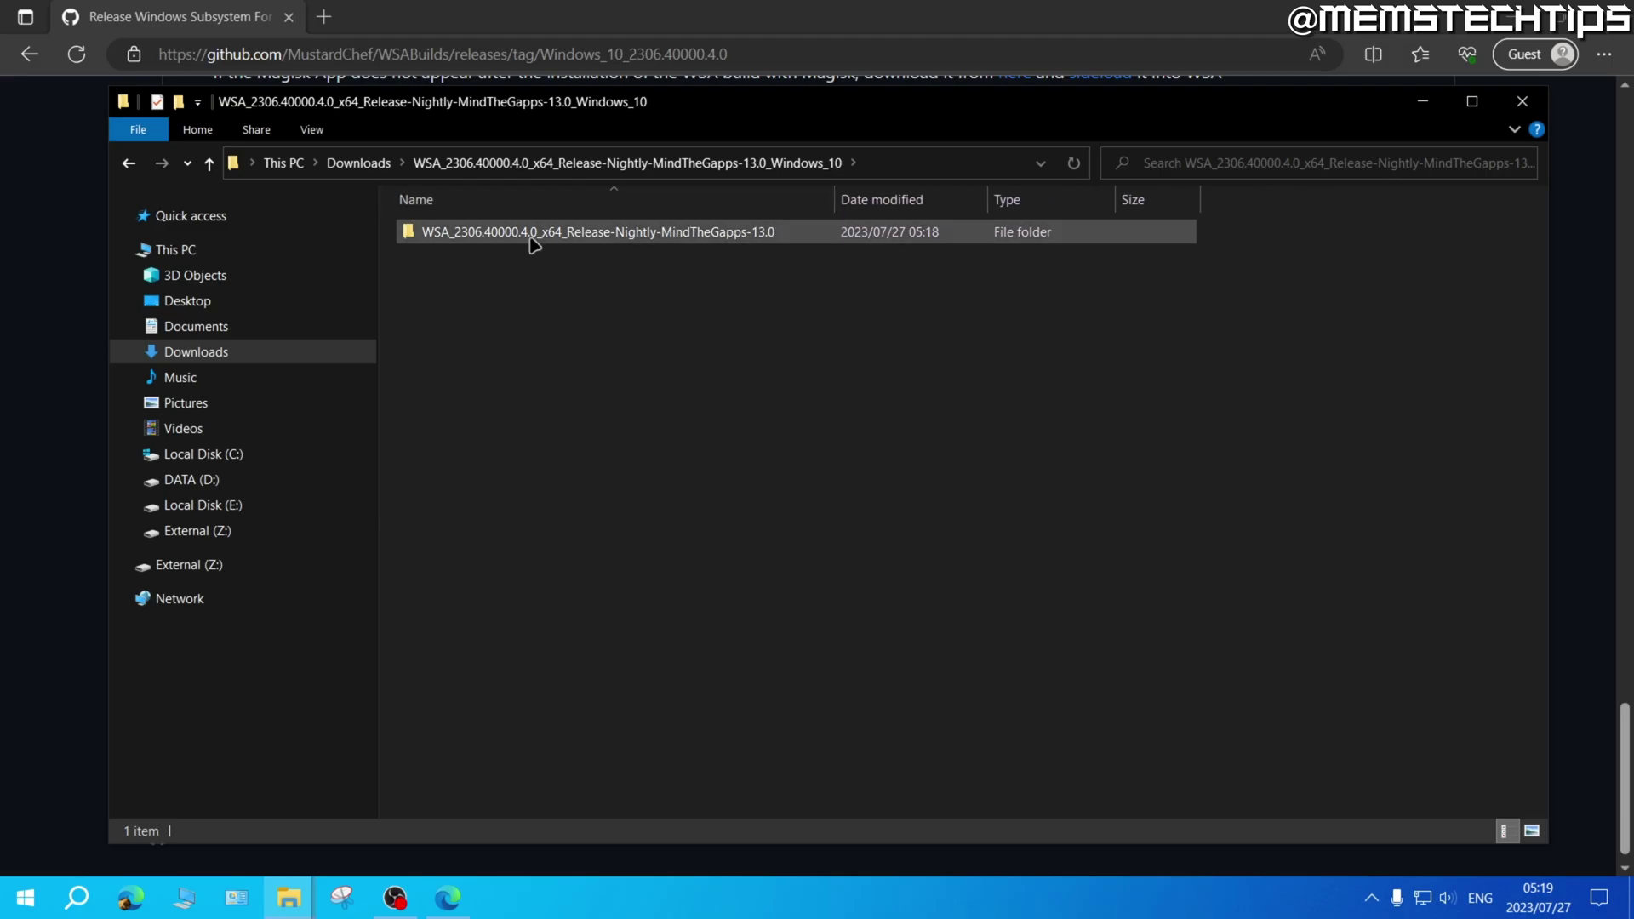
pyautogui.doubleClick(529, 232)
pyautogui.scroll(-8, 656, 336)
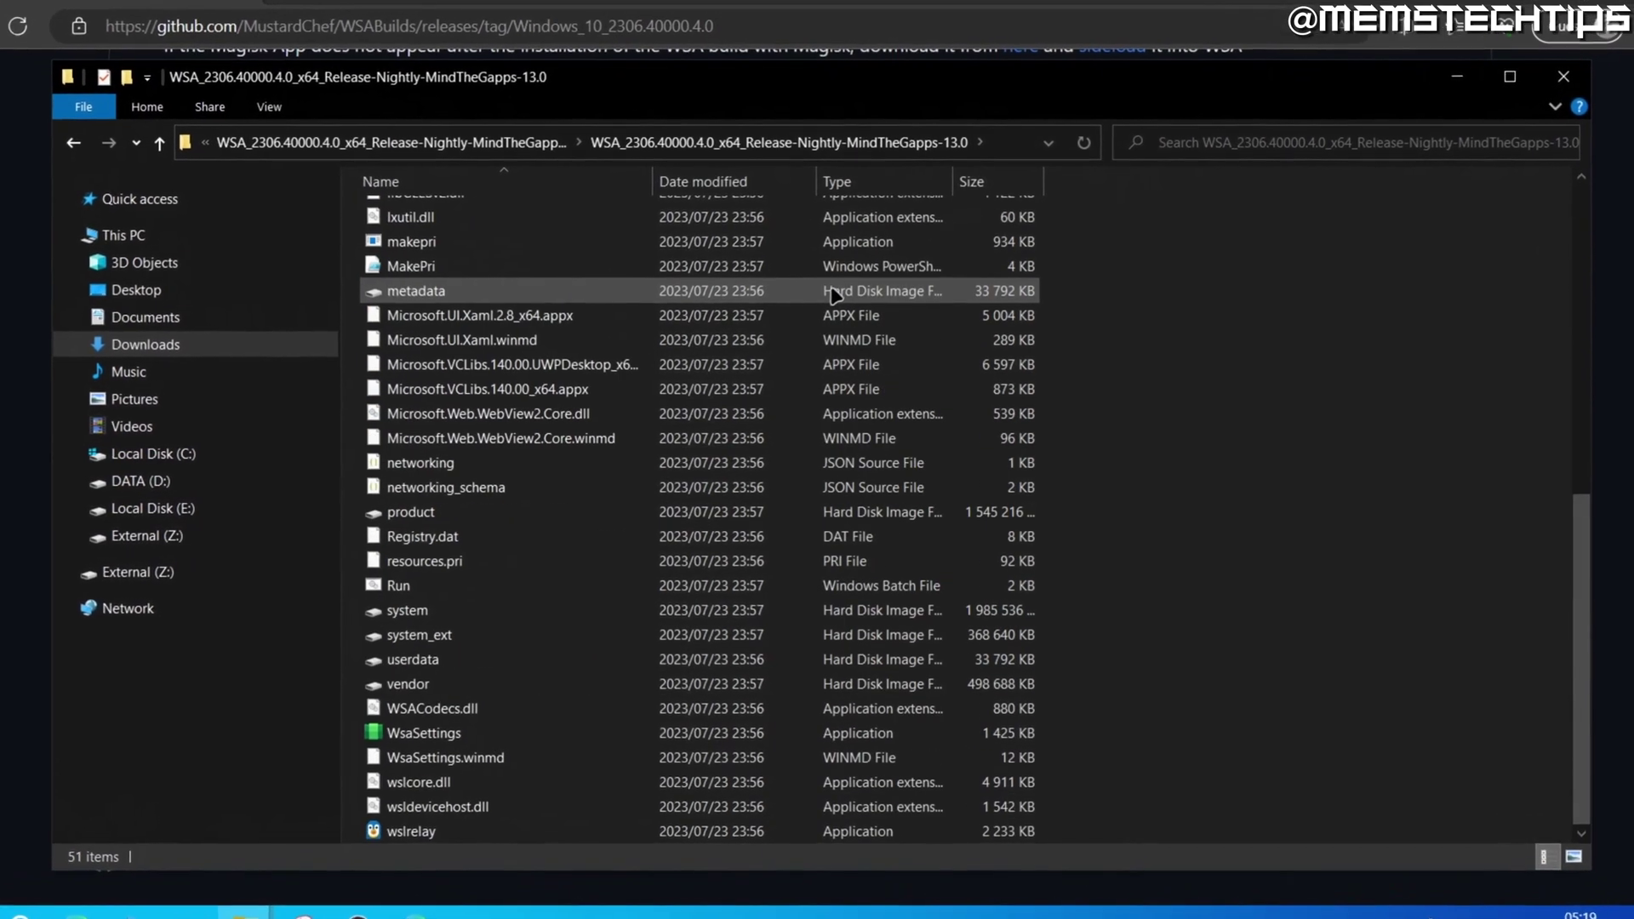
# Rename the extracted build folder to WSA
pyautogui.scroll(8, 834, 293)
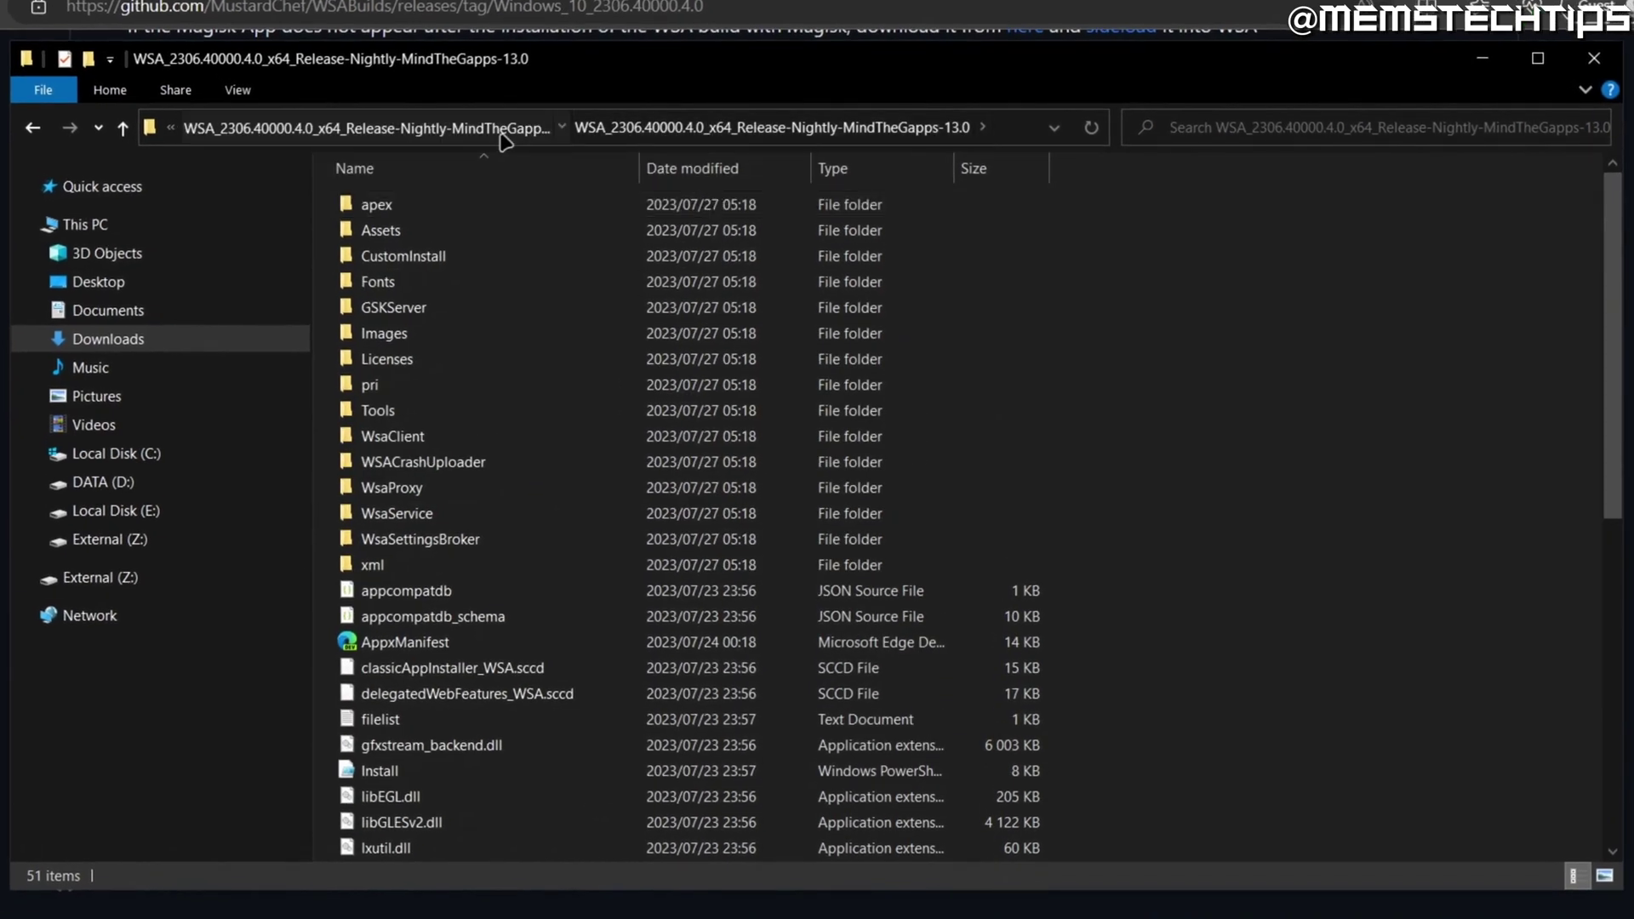
pyautogui.click(503, 130)
pyautogui.rightClick(442, 211)
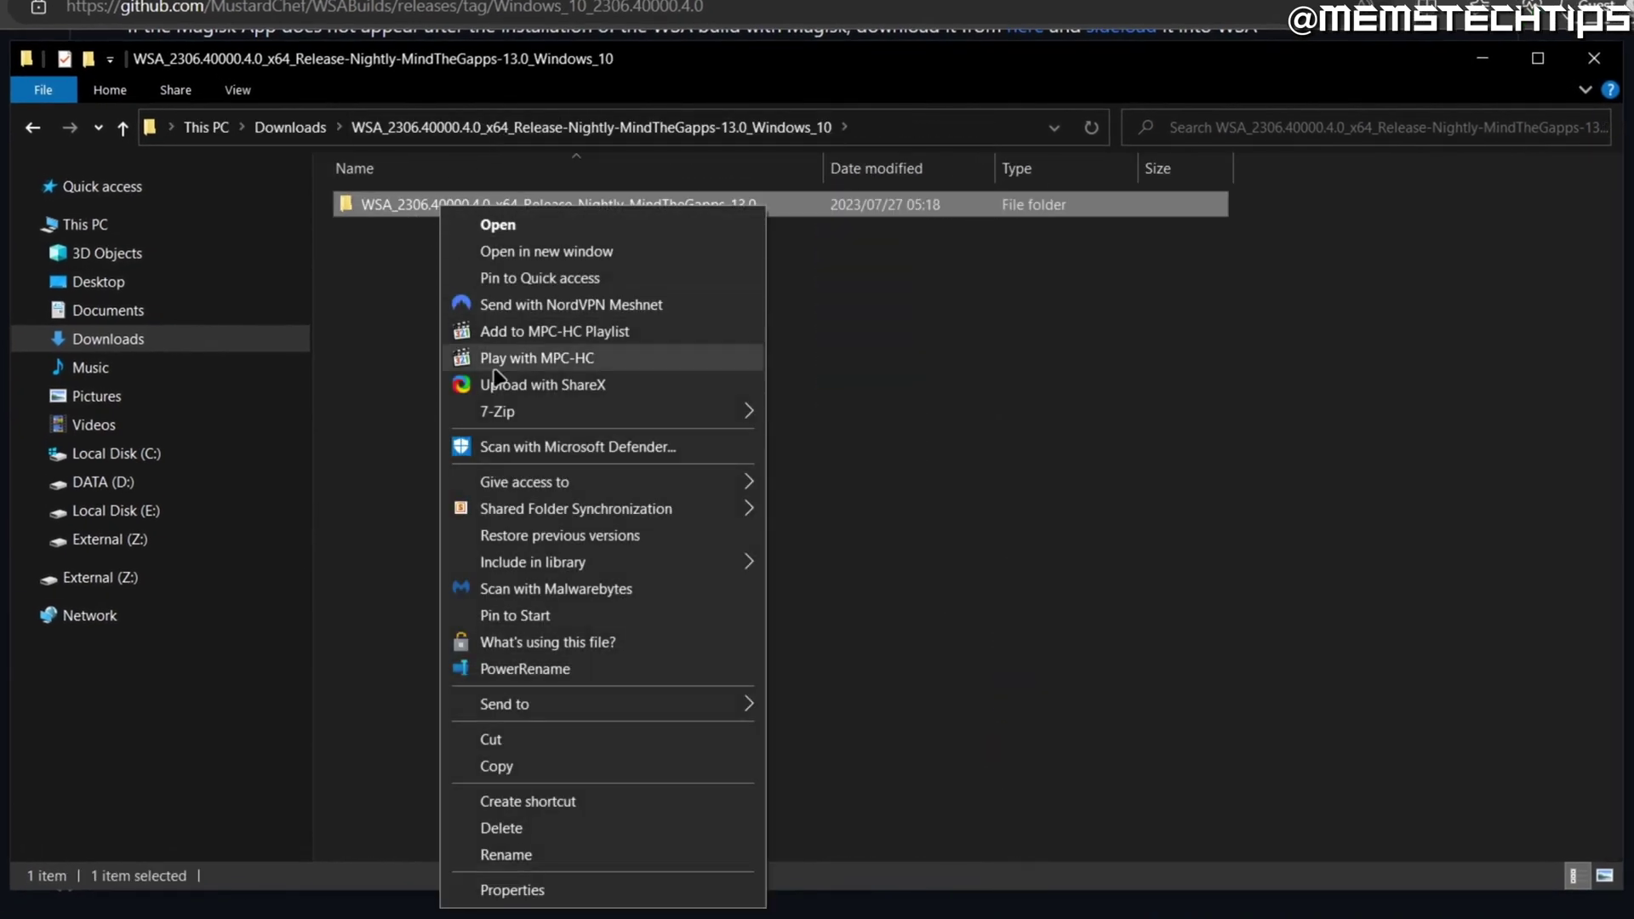
pyautogui.click(529, 857)
pyautogui.write('W')
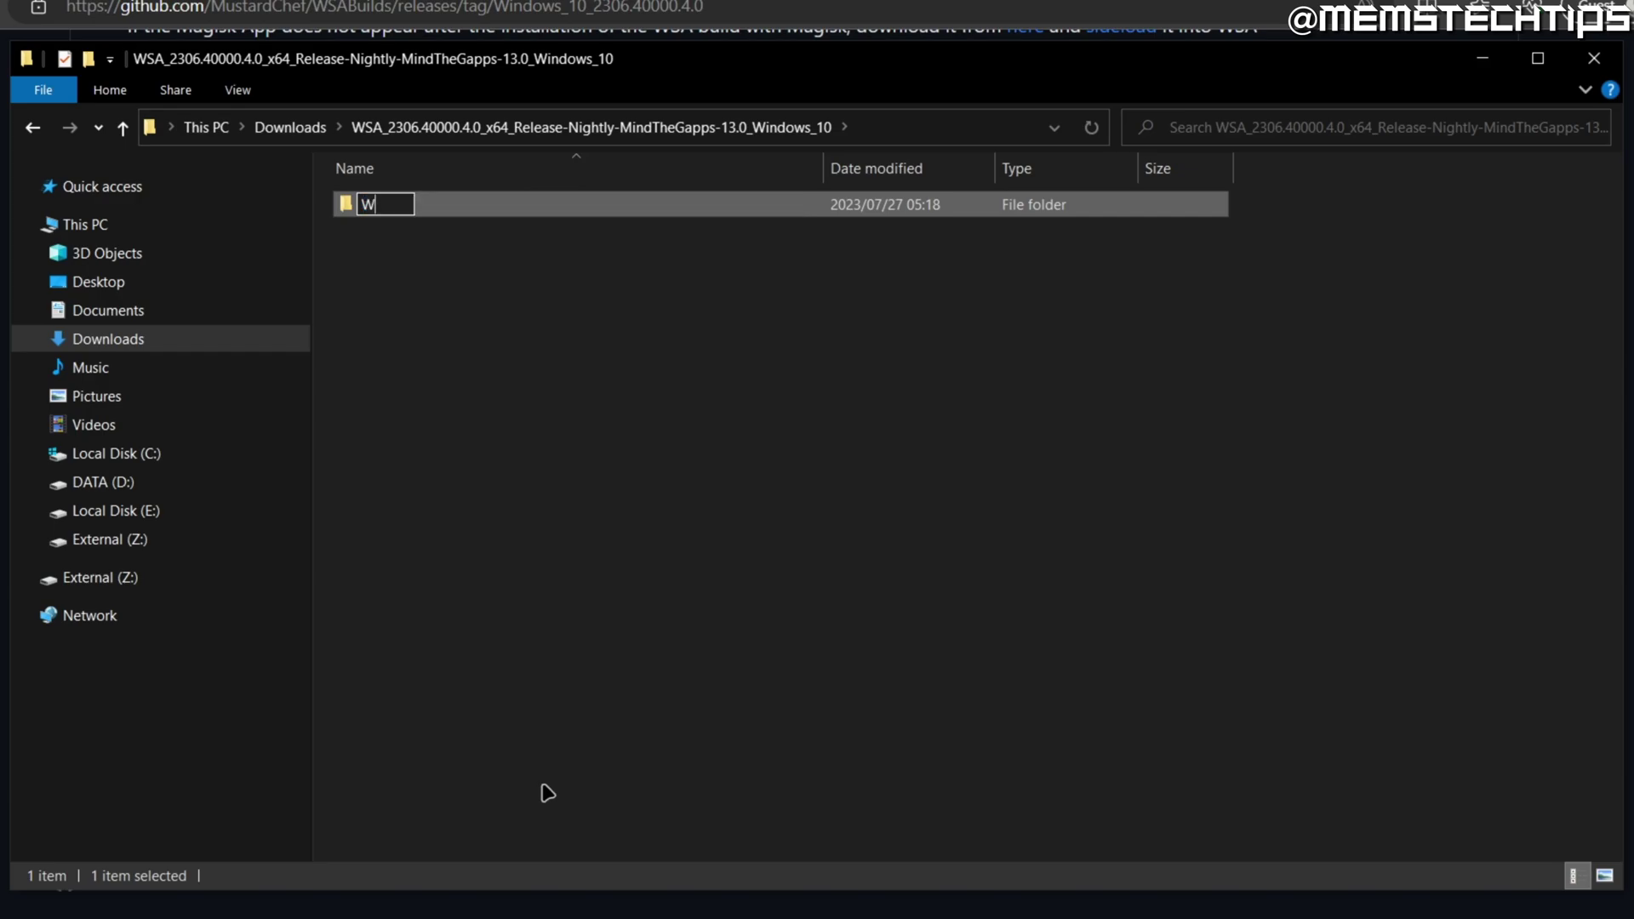
pyautogui.write('SA')
pyautogui.click(537, 596)
# Move the WSA folder to Local Disk (C:) with cut and paste
pyautogui.click(393, 211)
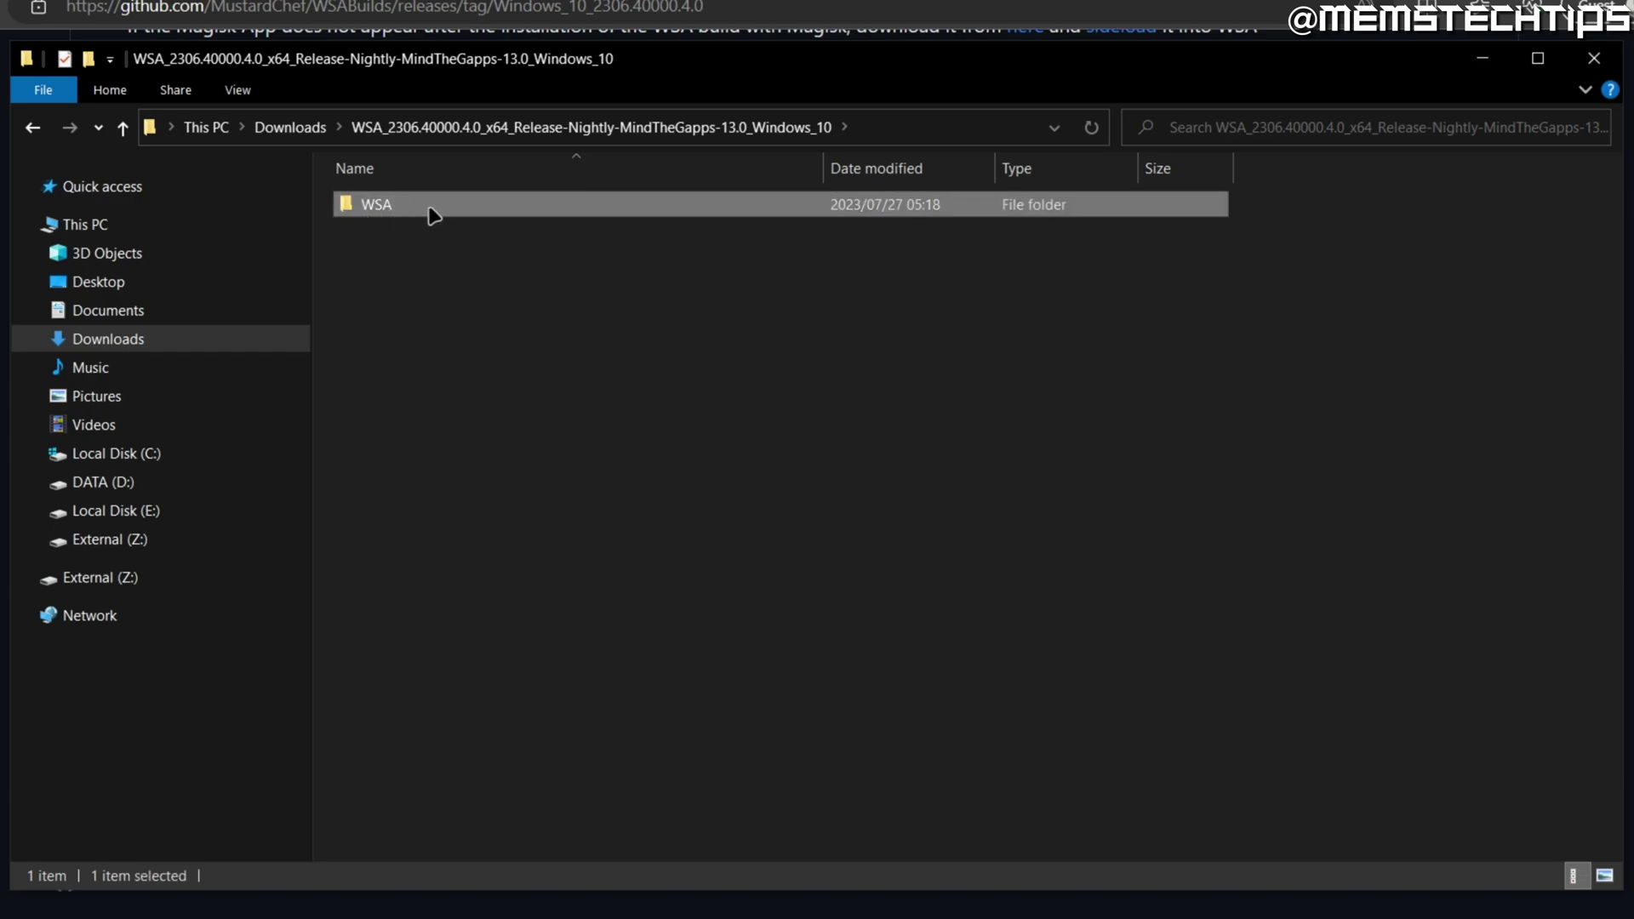
pyautogui.rightClick(433, 215)
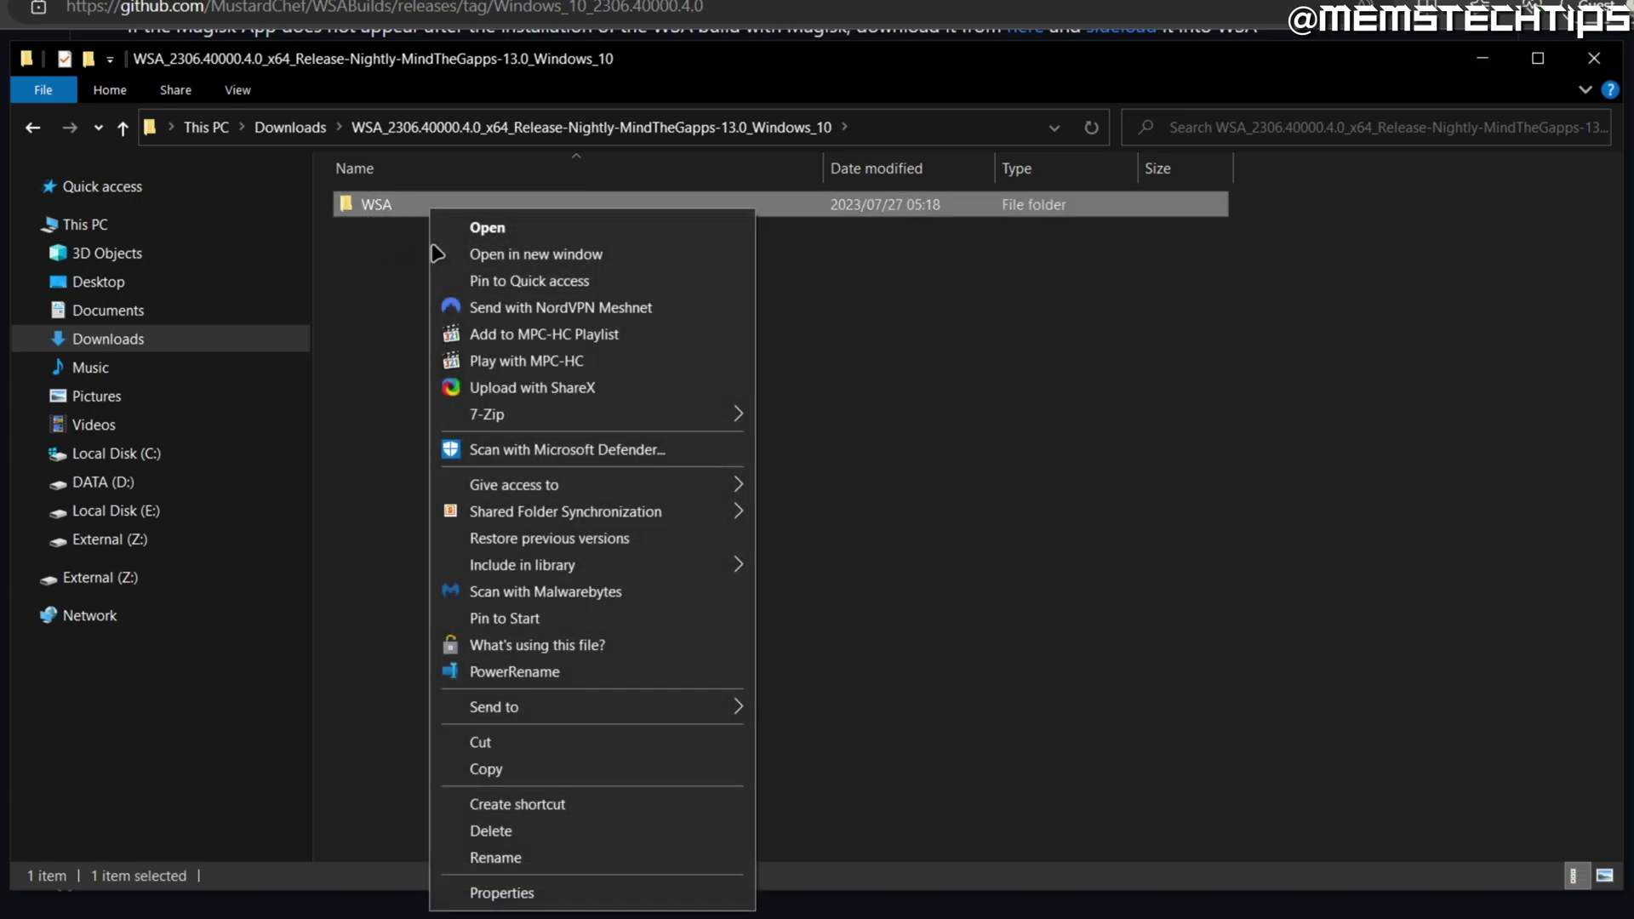
pyautogui.click(534, 753)
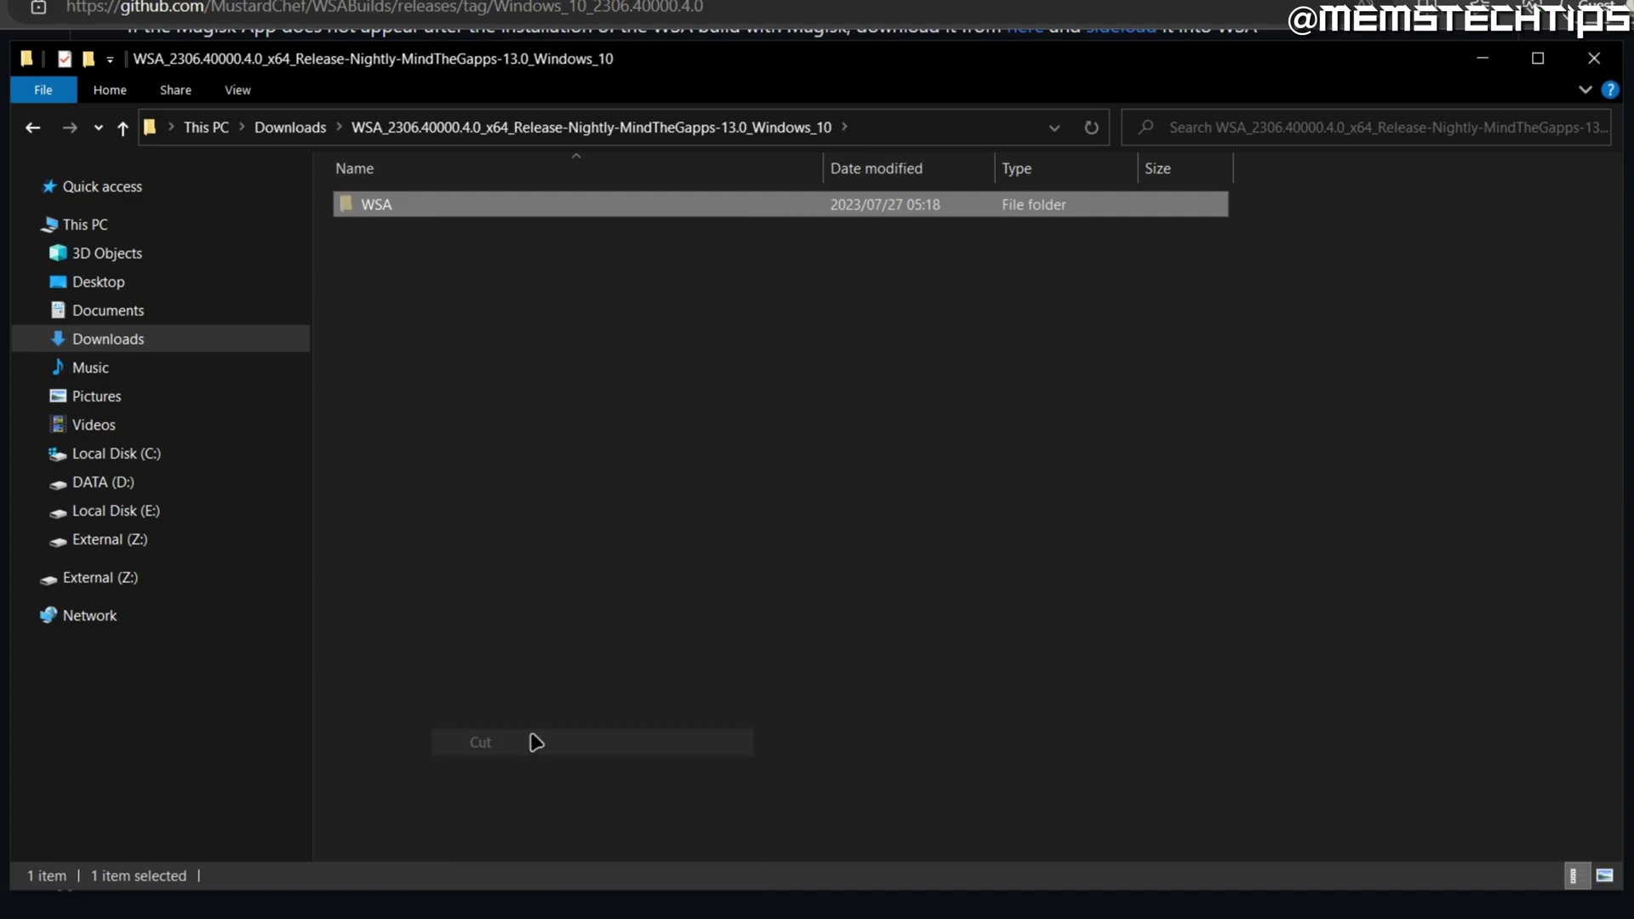
pyautogui.click(200, 460)
pyautogui.rightClick(425, 760)
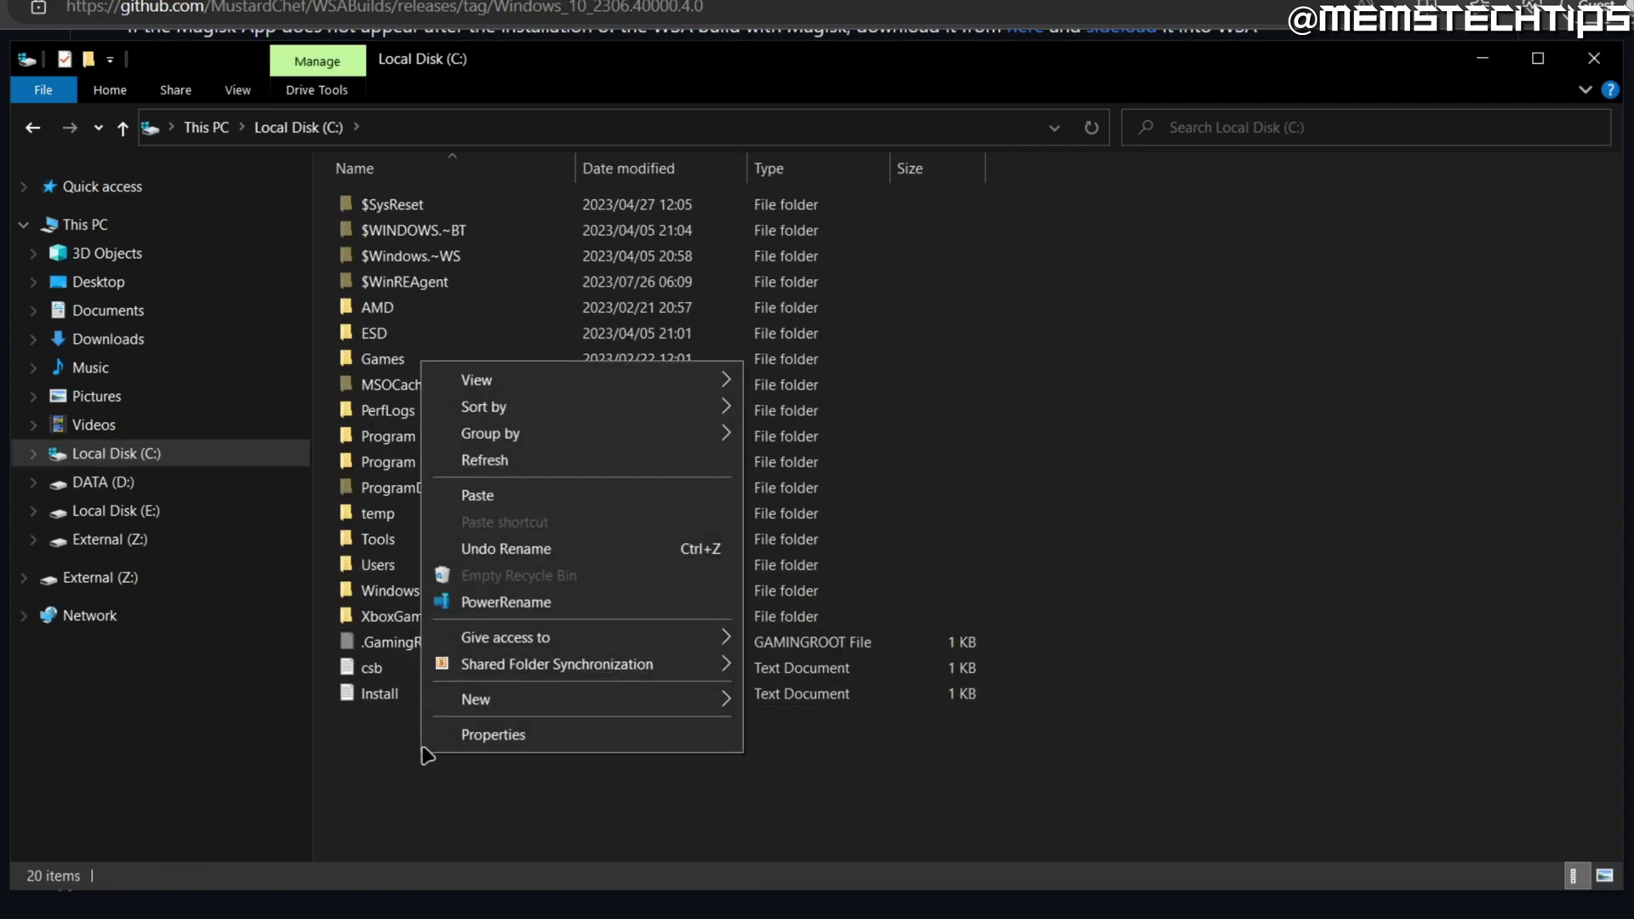
pyautogui.click(508, 495)
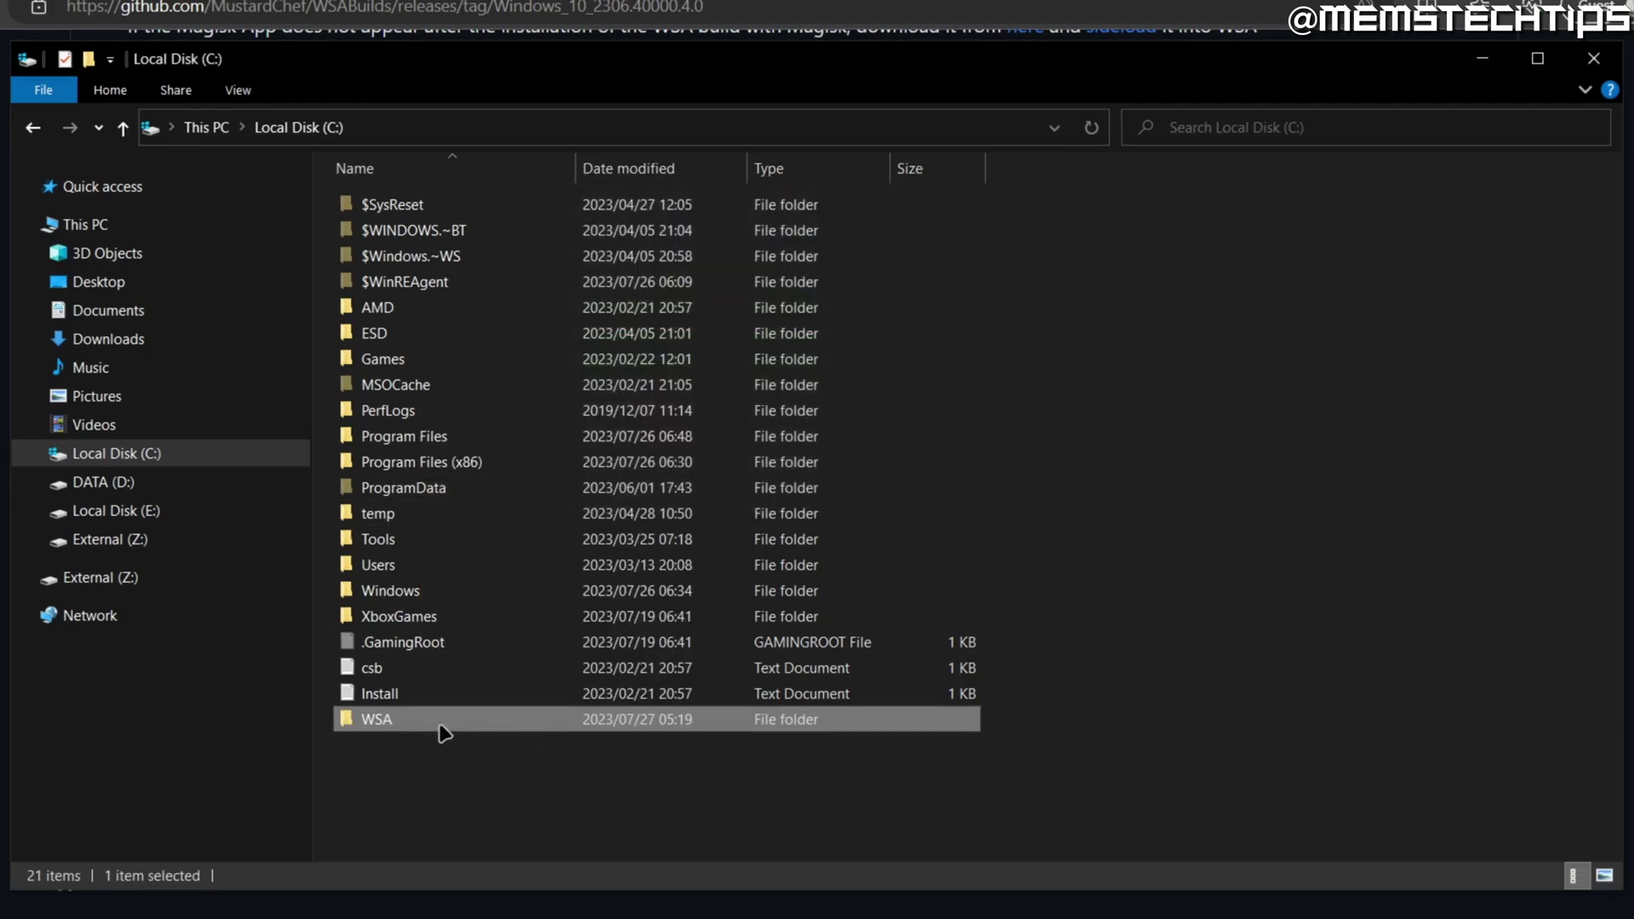
# Run the Run.bat script in C:\WSA as administrator
pyautogui.doubleClick(441, 720)
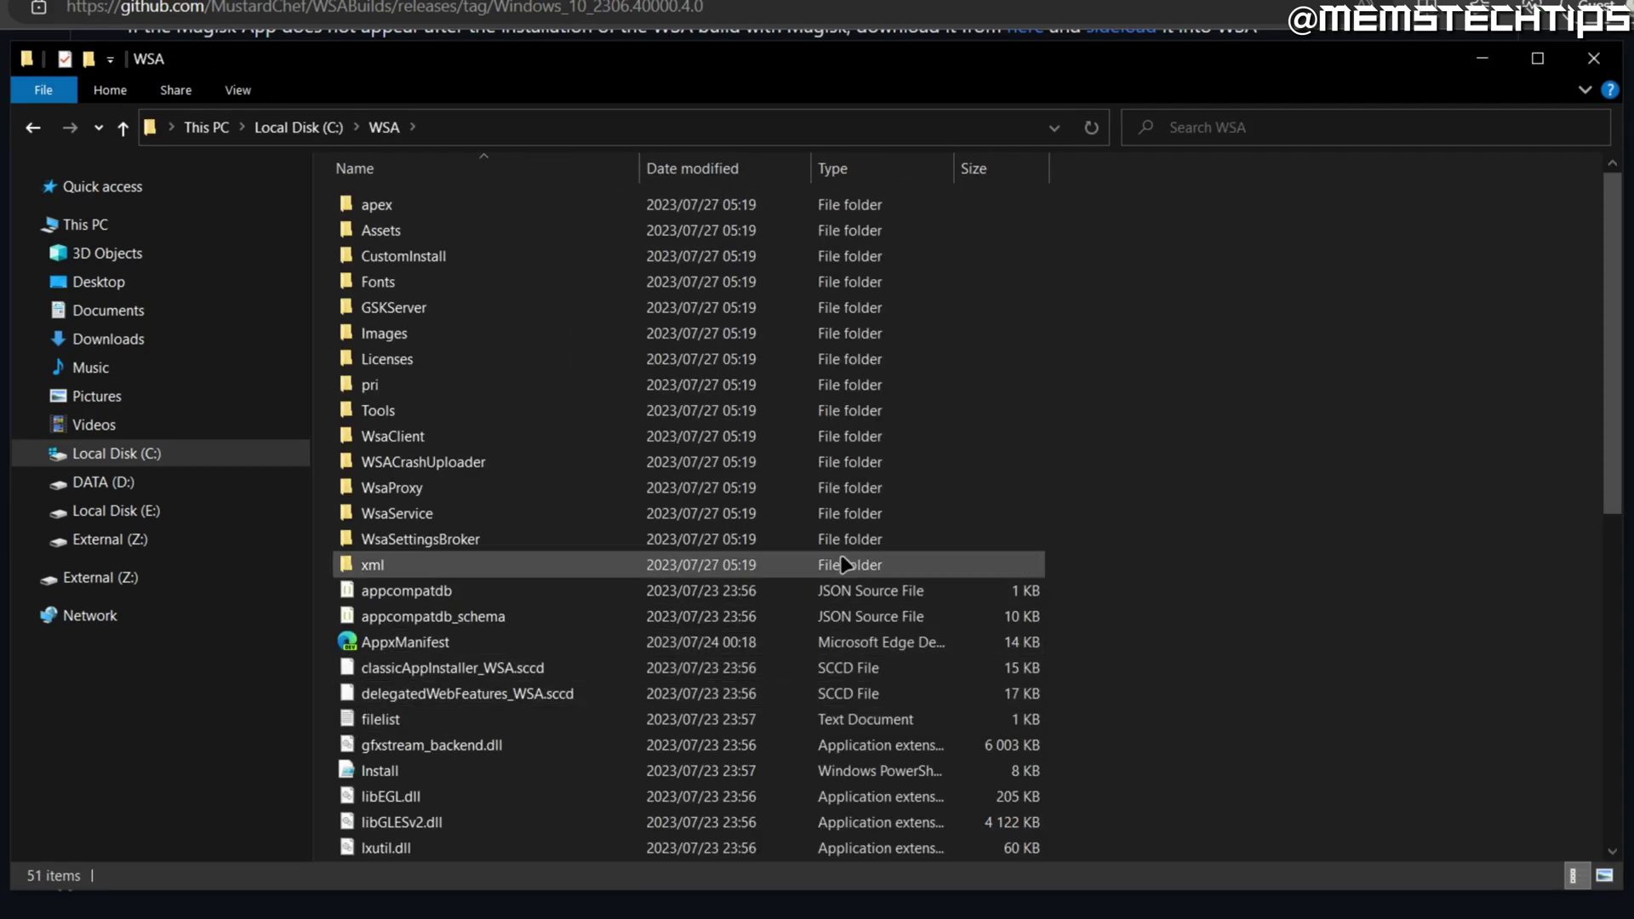
pyautogui.scroll(-6, 741, 534)
pyautogui.scroll(-2, 738, 537)
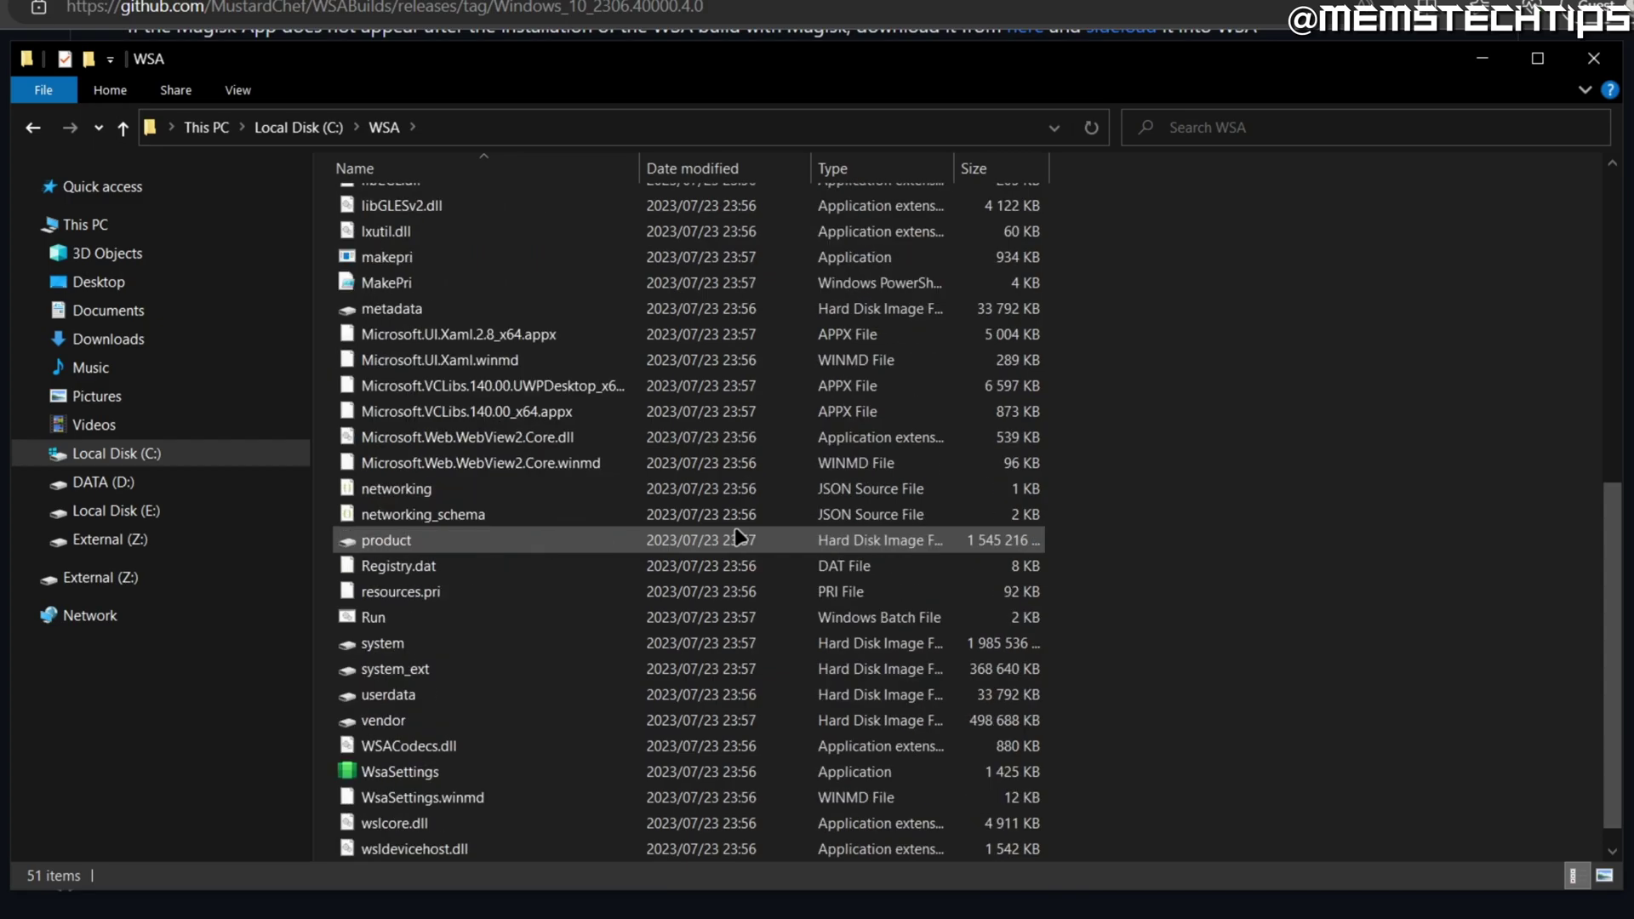
pyautogui.click(393, 623)
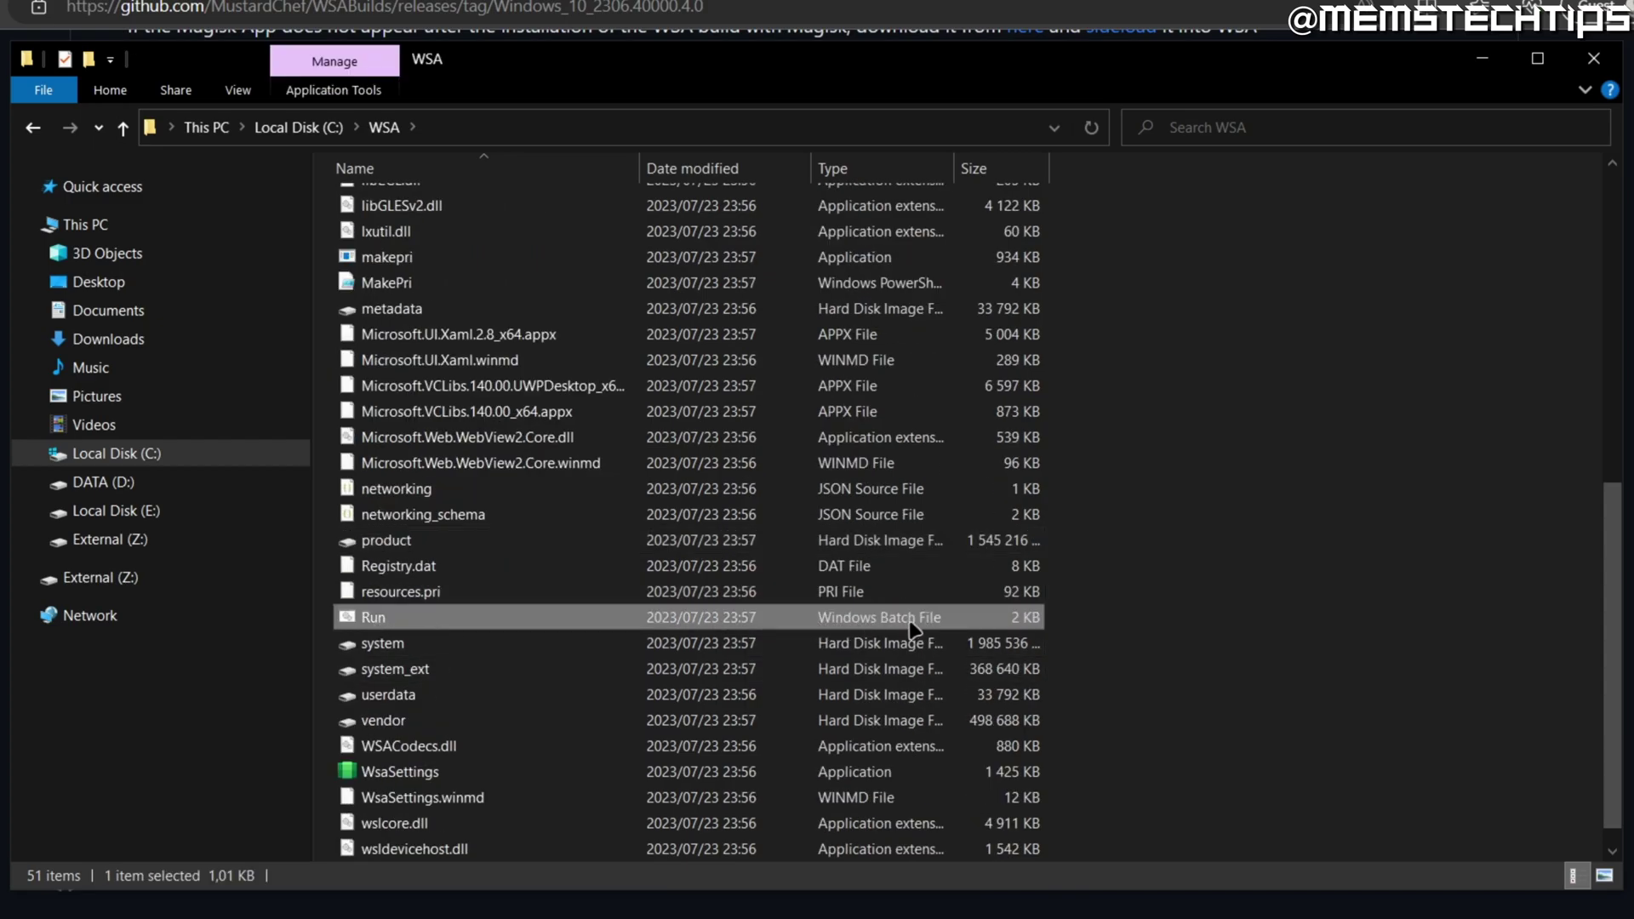
pyautogui.rightClick(410, 620)
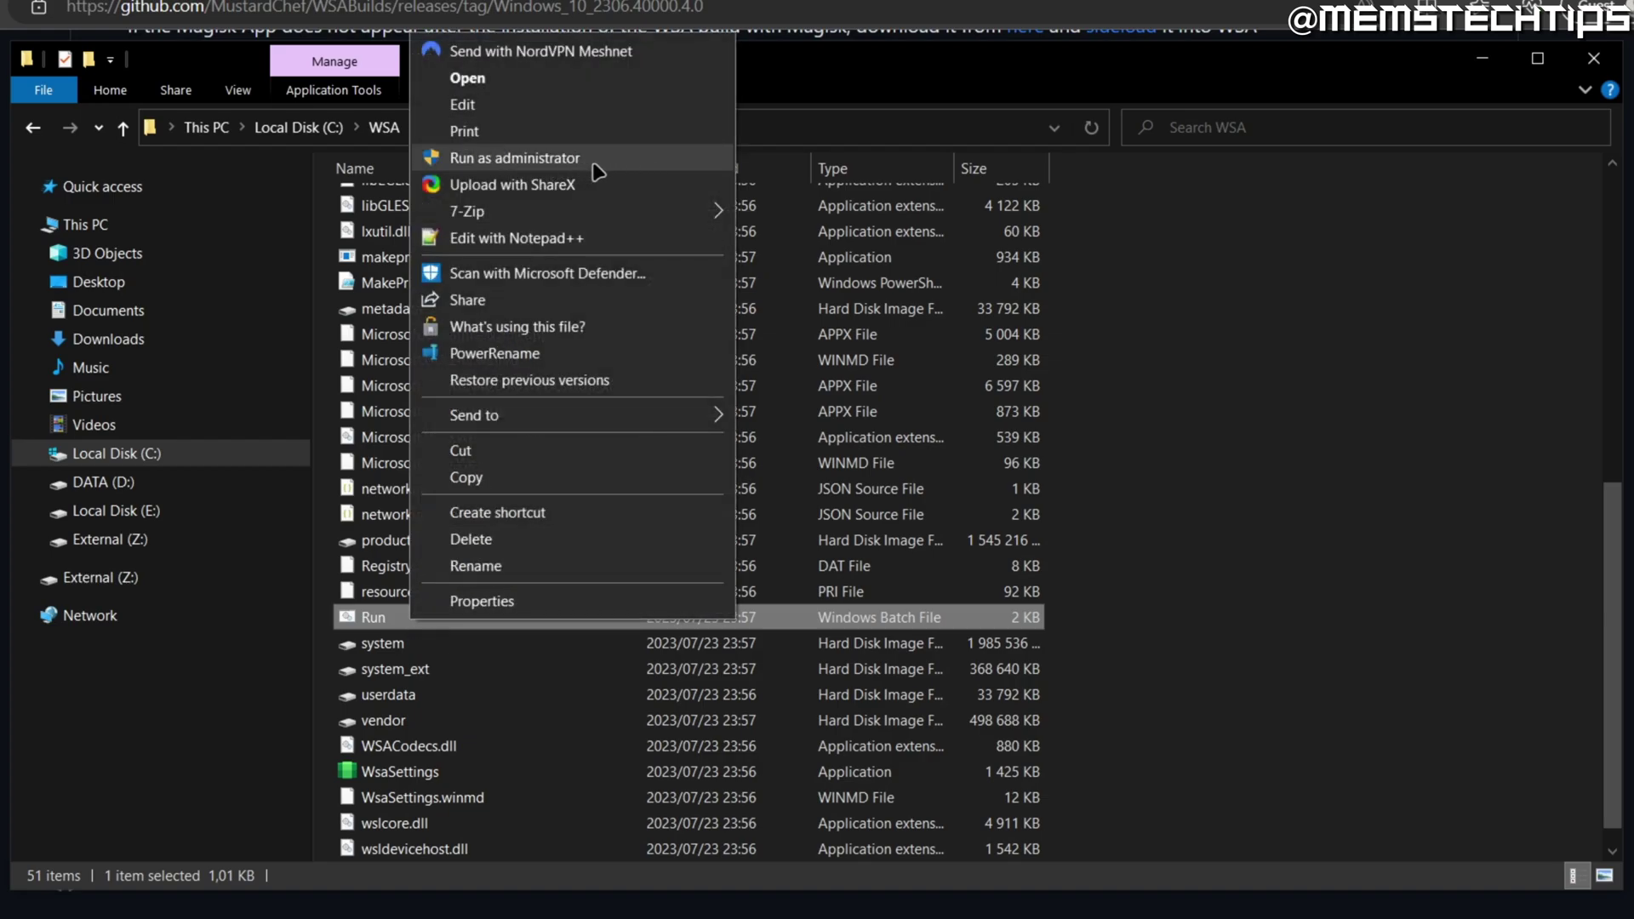
pyautogui.click(545, 158)
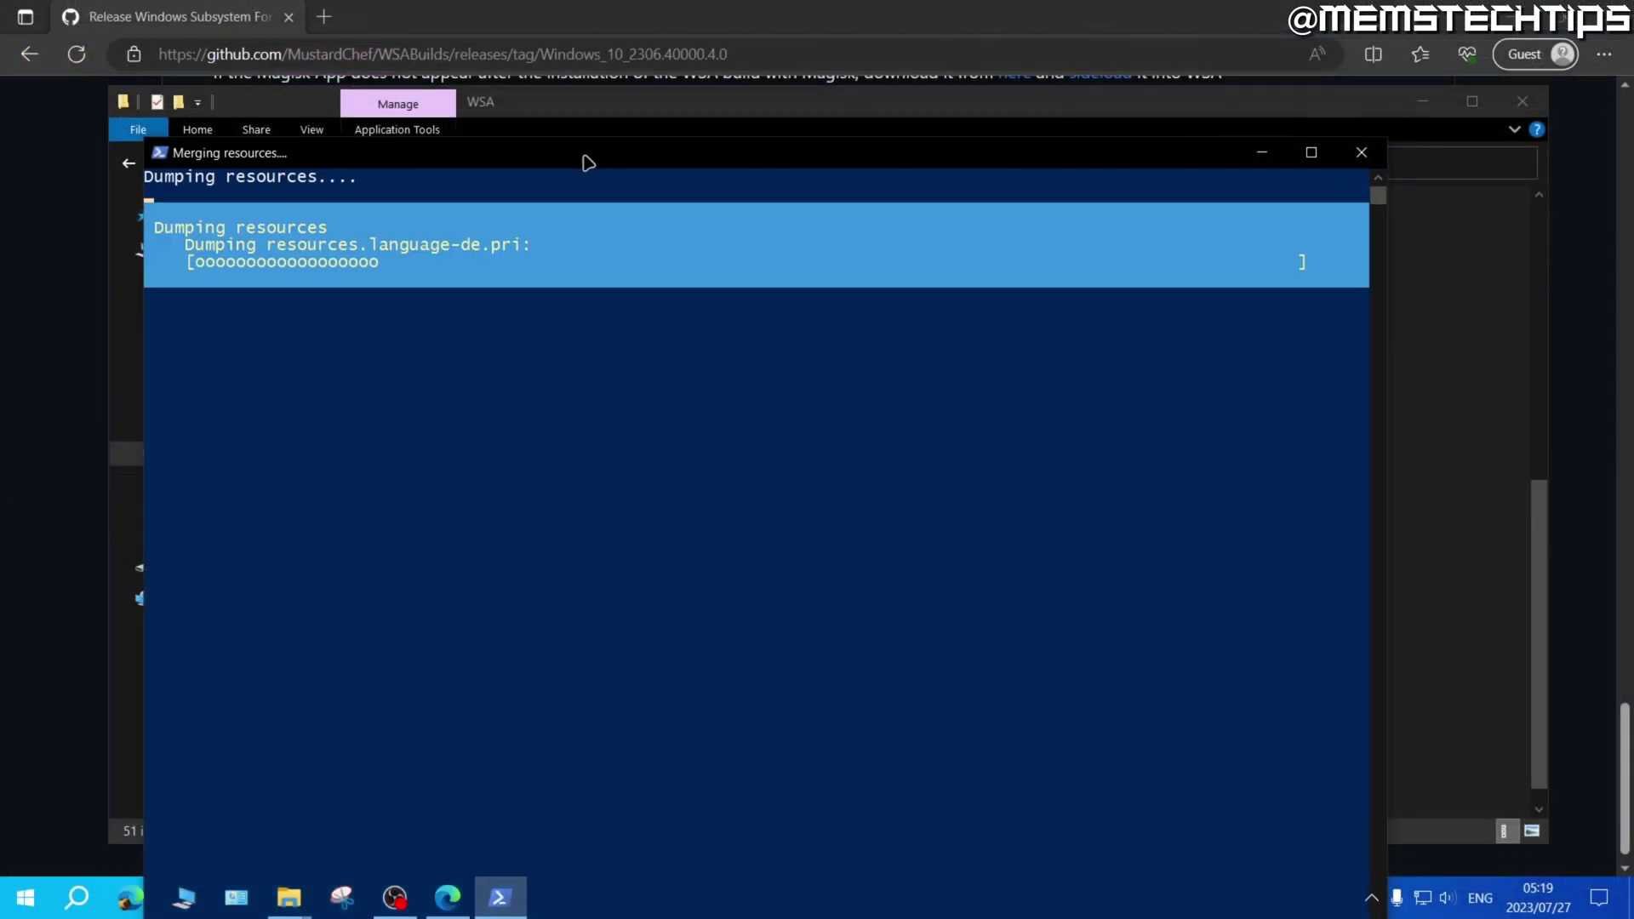
# Move the PowerShell window aside and continue past the optional diagnostic data prompt
pyautogui.moveTo(594, 161); pyautogui.dragTo(634, 34)
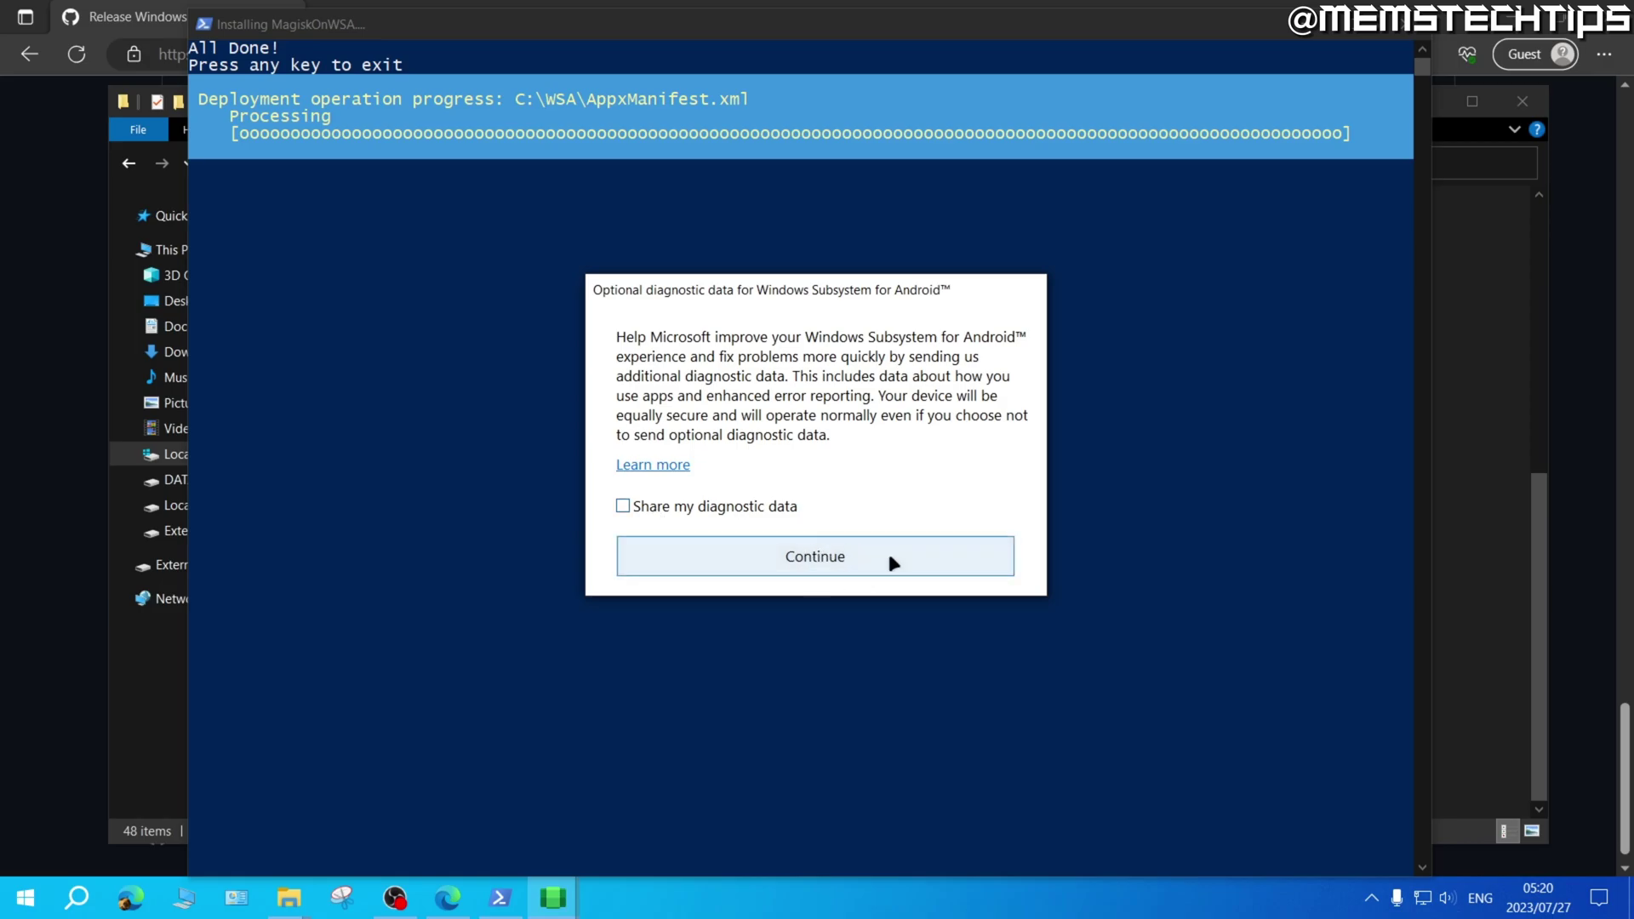
pyautogui.click(857, 561)
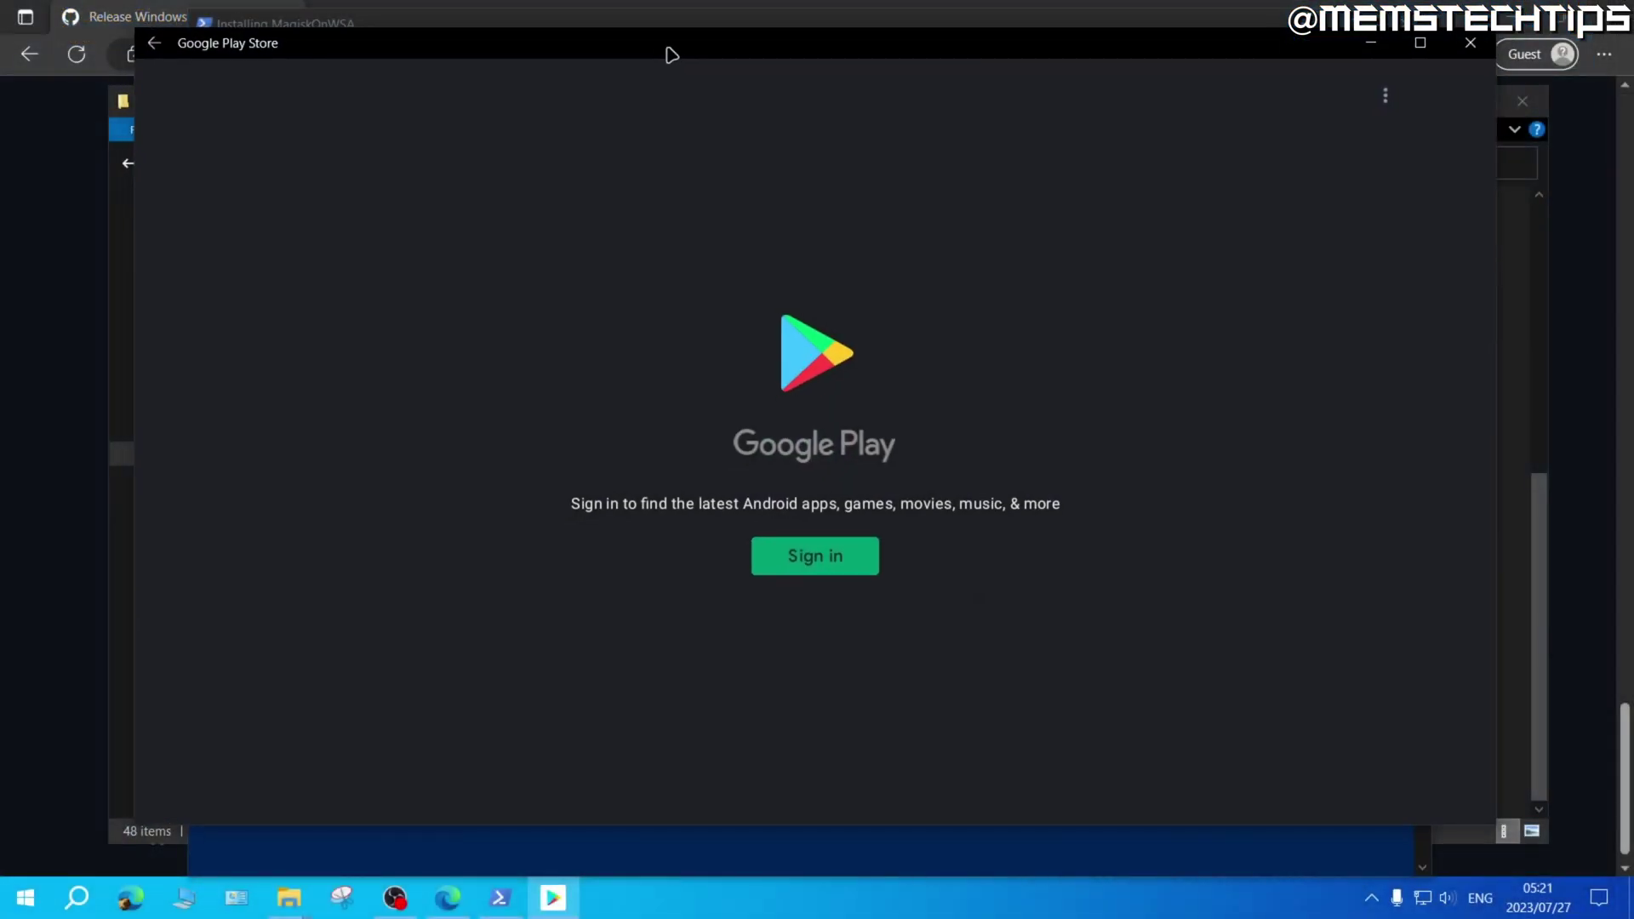
# Sign in to Google Play with a Google account, then browse the Apps tab to find VLC for Android
pyautogui.moveTo(671, 55); pyautogui.dragTo(667, 66)
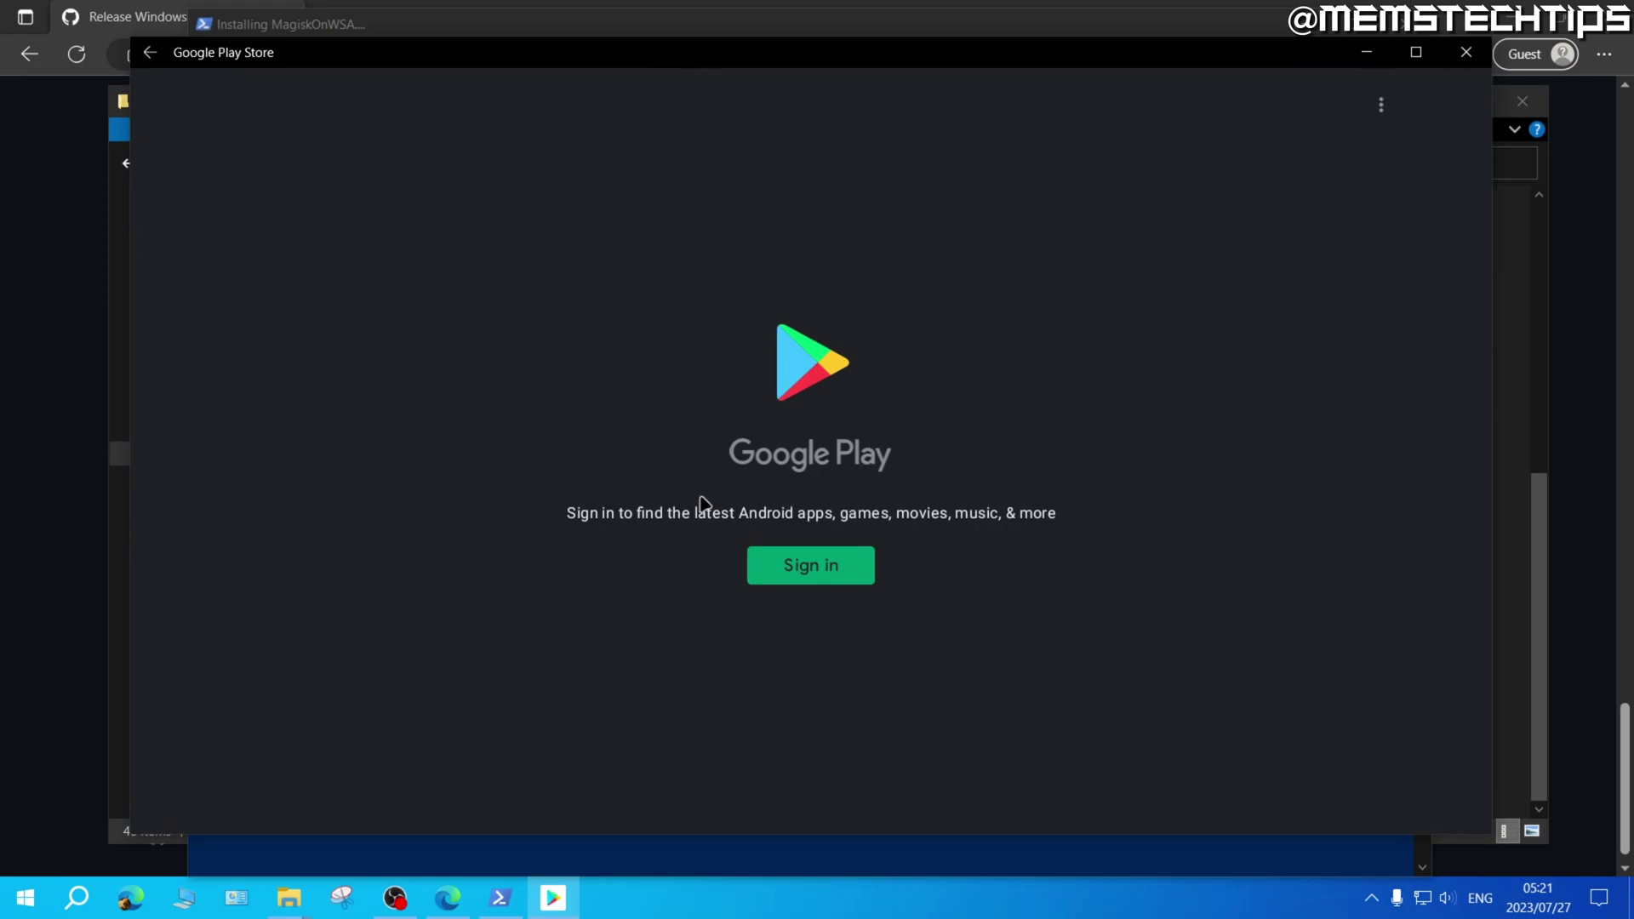
pyautogui.click(827, 566)
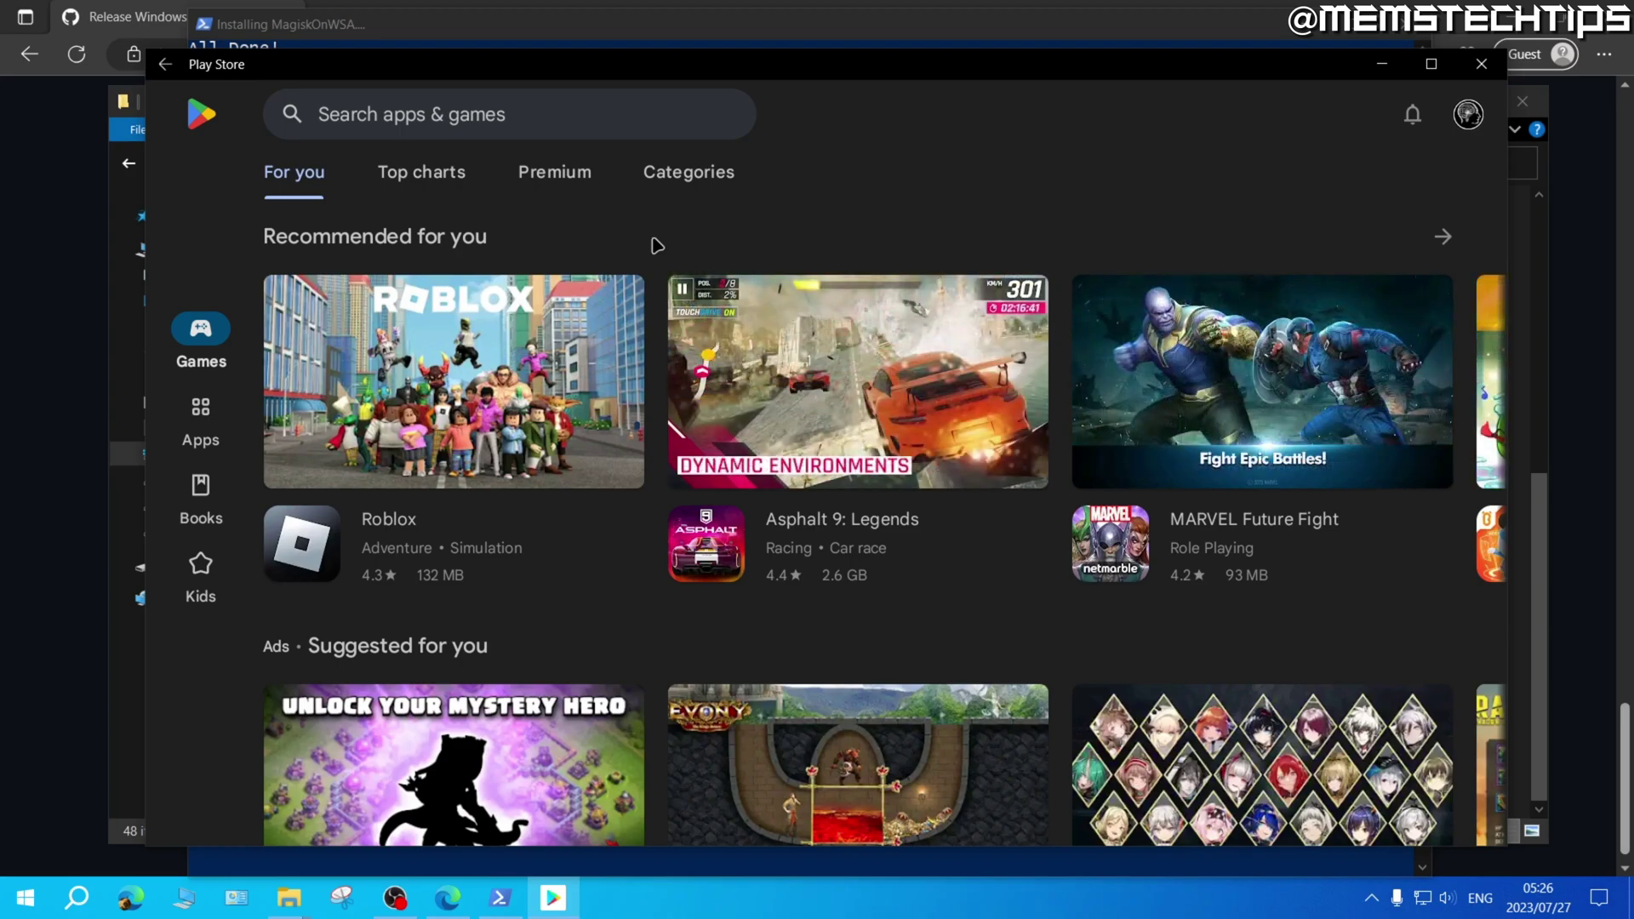
pyautogui.scroll(-9, 656, 246)
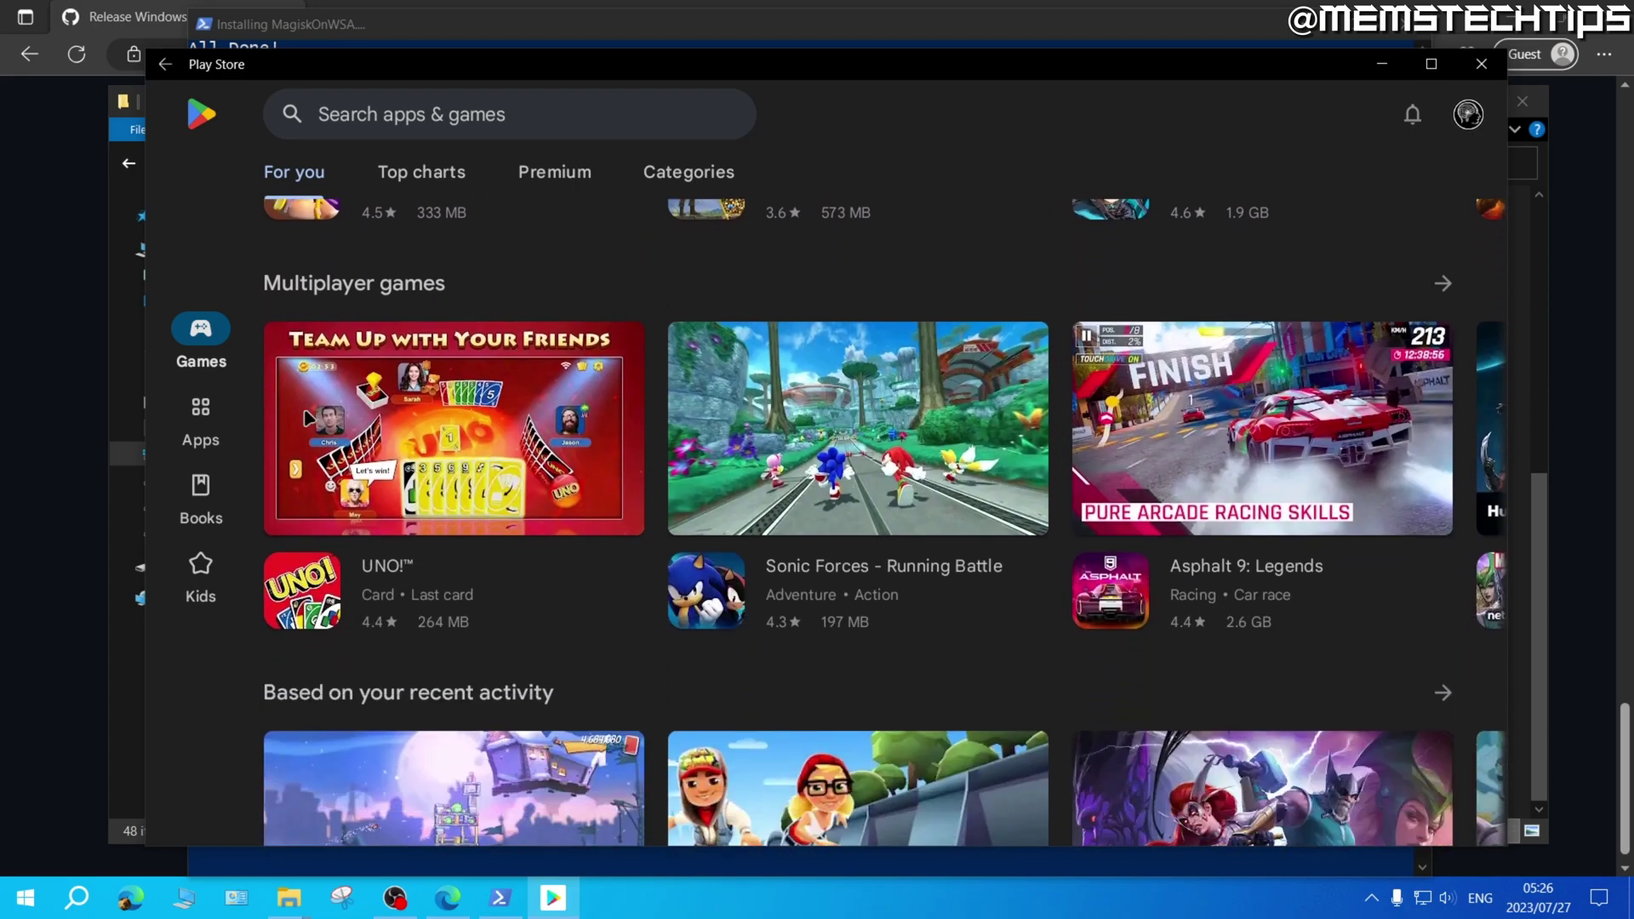
pyautogui.click(201, 408)
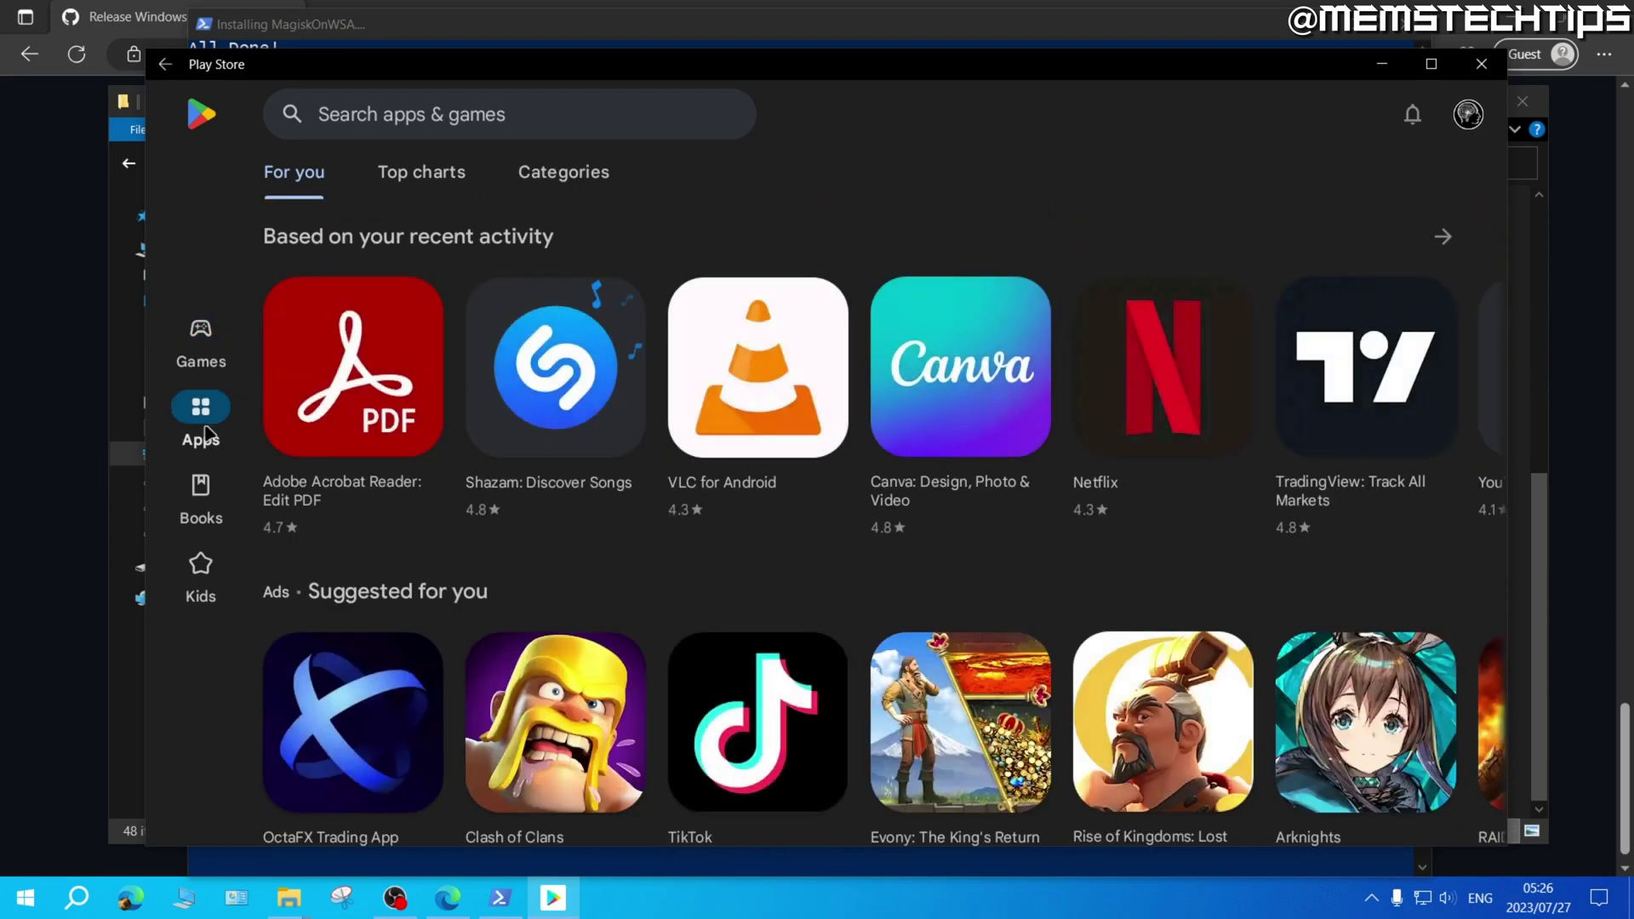
pyautogui.scroll(-3, 577, 328)
pyautogui.scroll(-9, 577, 328)
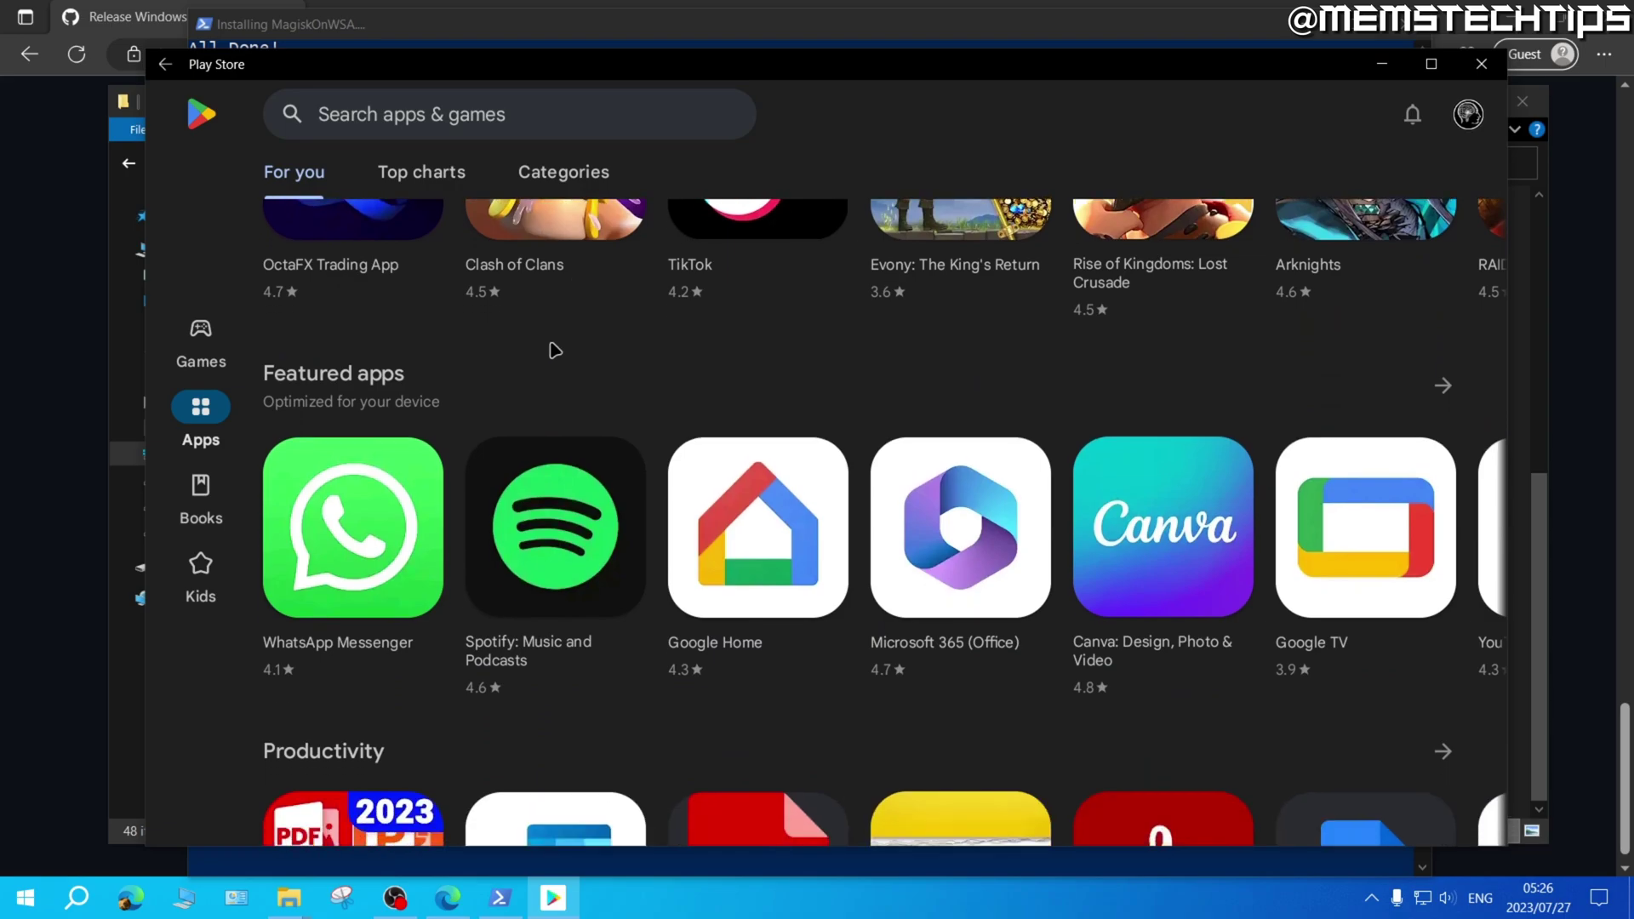
pyautogui.scroll(6, 595, 332)
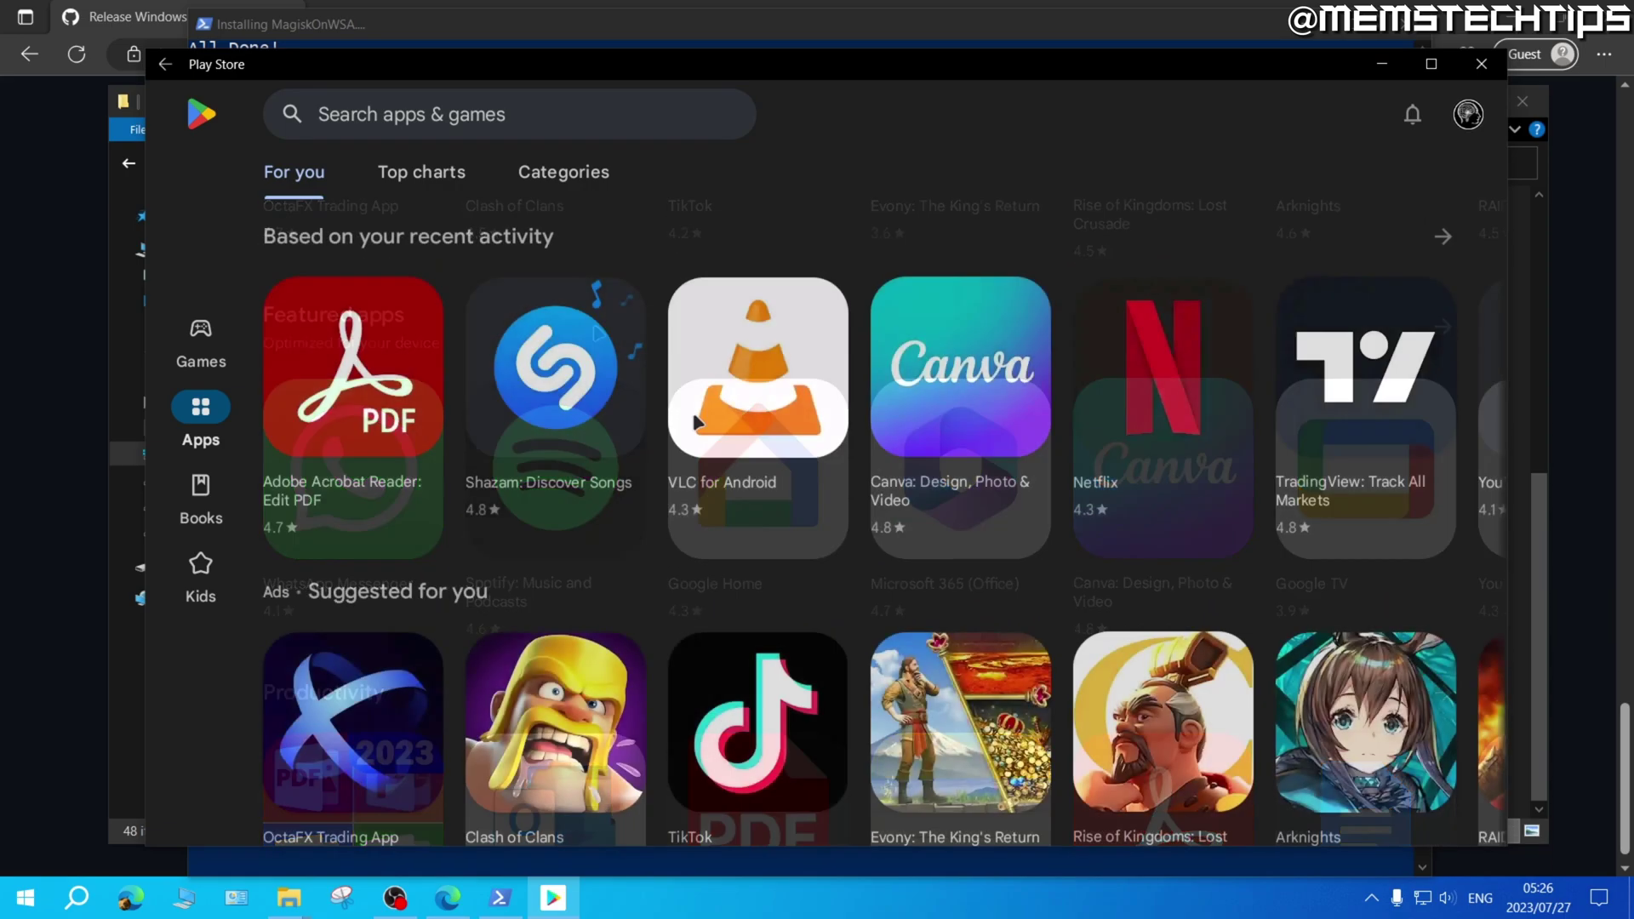
# Install VLC for Android and launch it, skipping the welcome screens and dismissing the notification permission notice
pyautogui.click(696, 422)
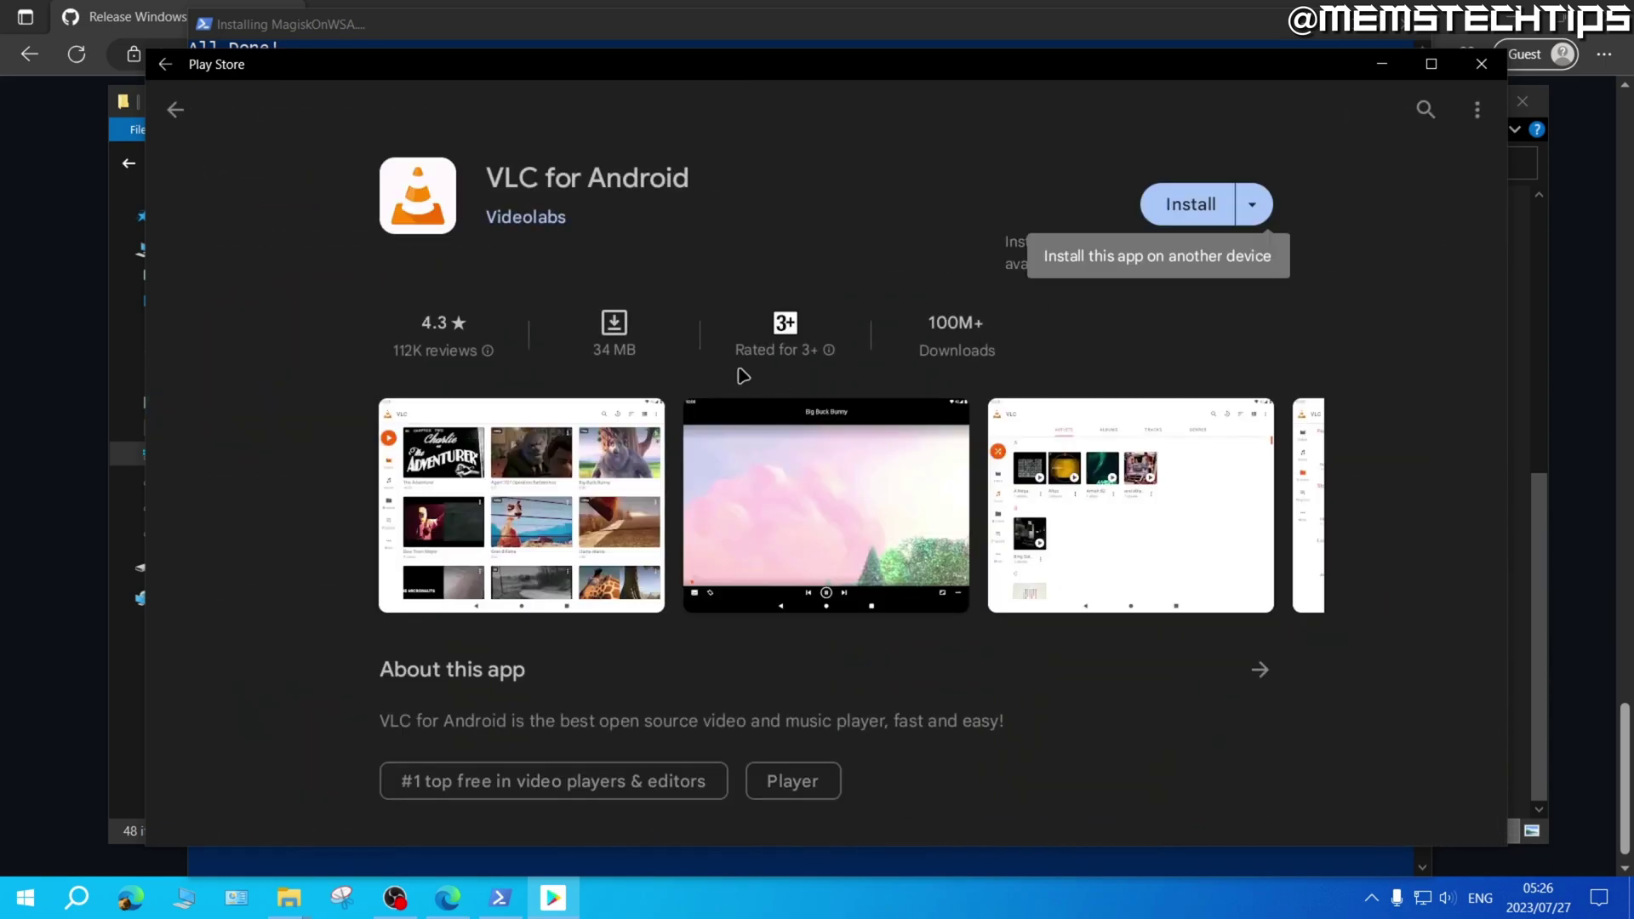
pyautogui.click(1189, 207)
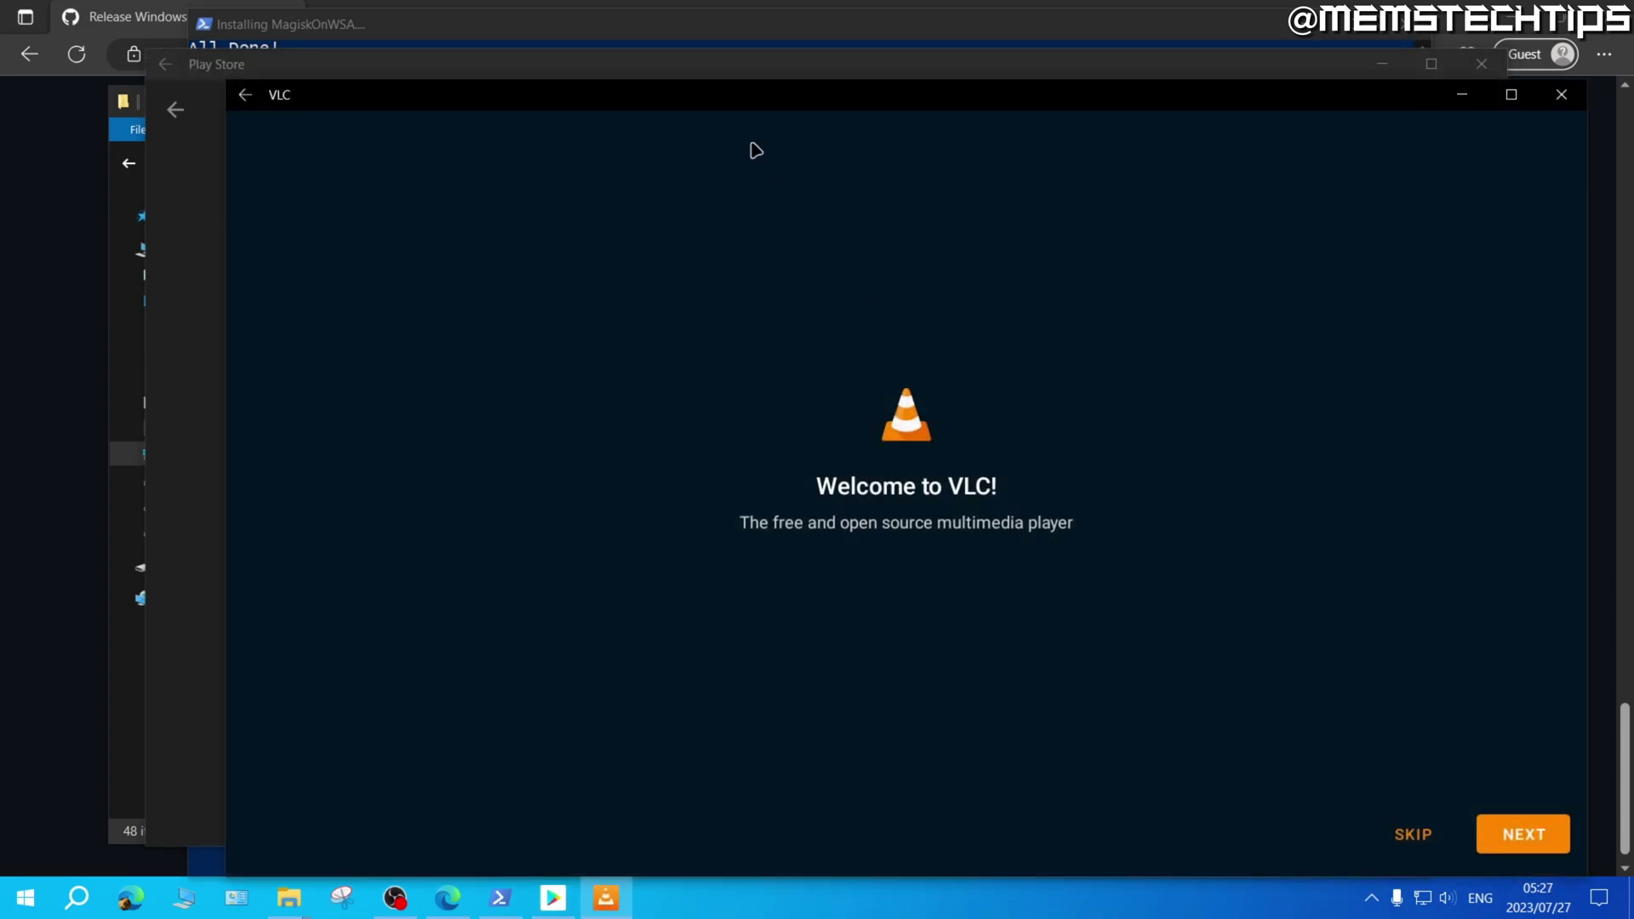
pyautogui.moveTo(730, 106); pyautogui.dragTo(646, 82)
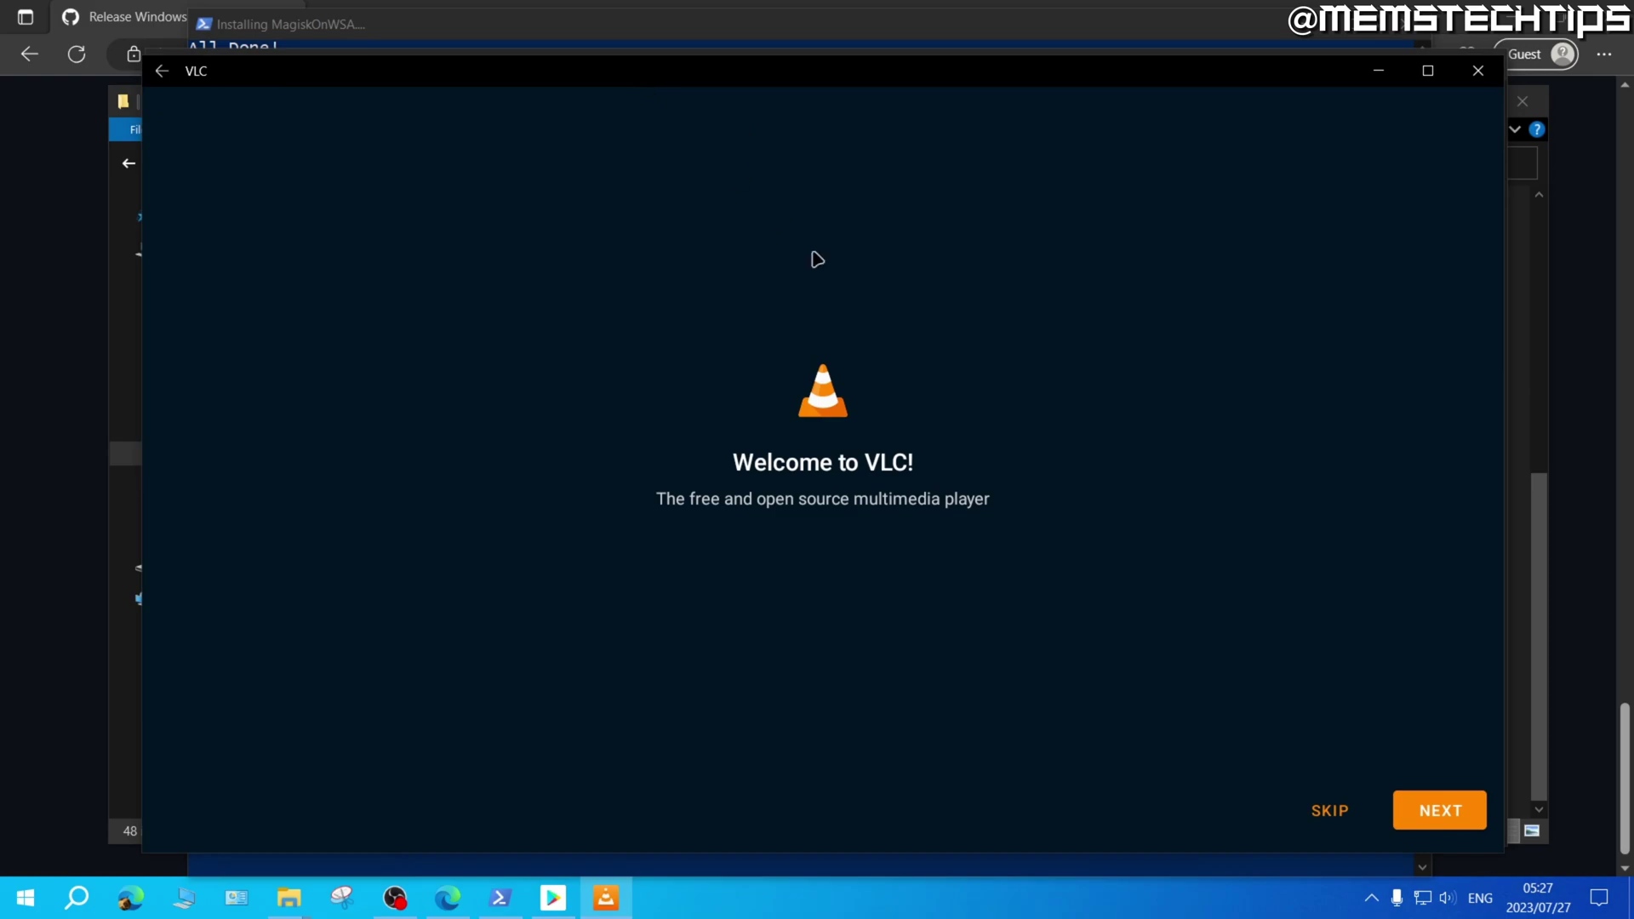
pyautogui.click(1327, 813)
pyautogui.click(1043, 813)
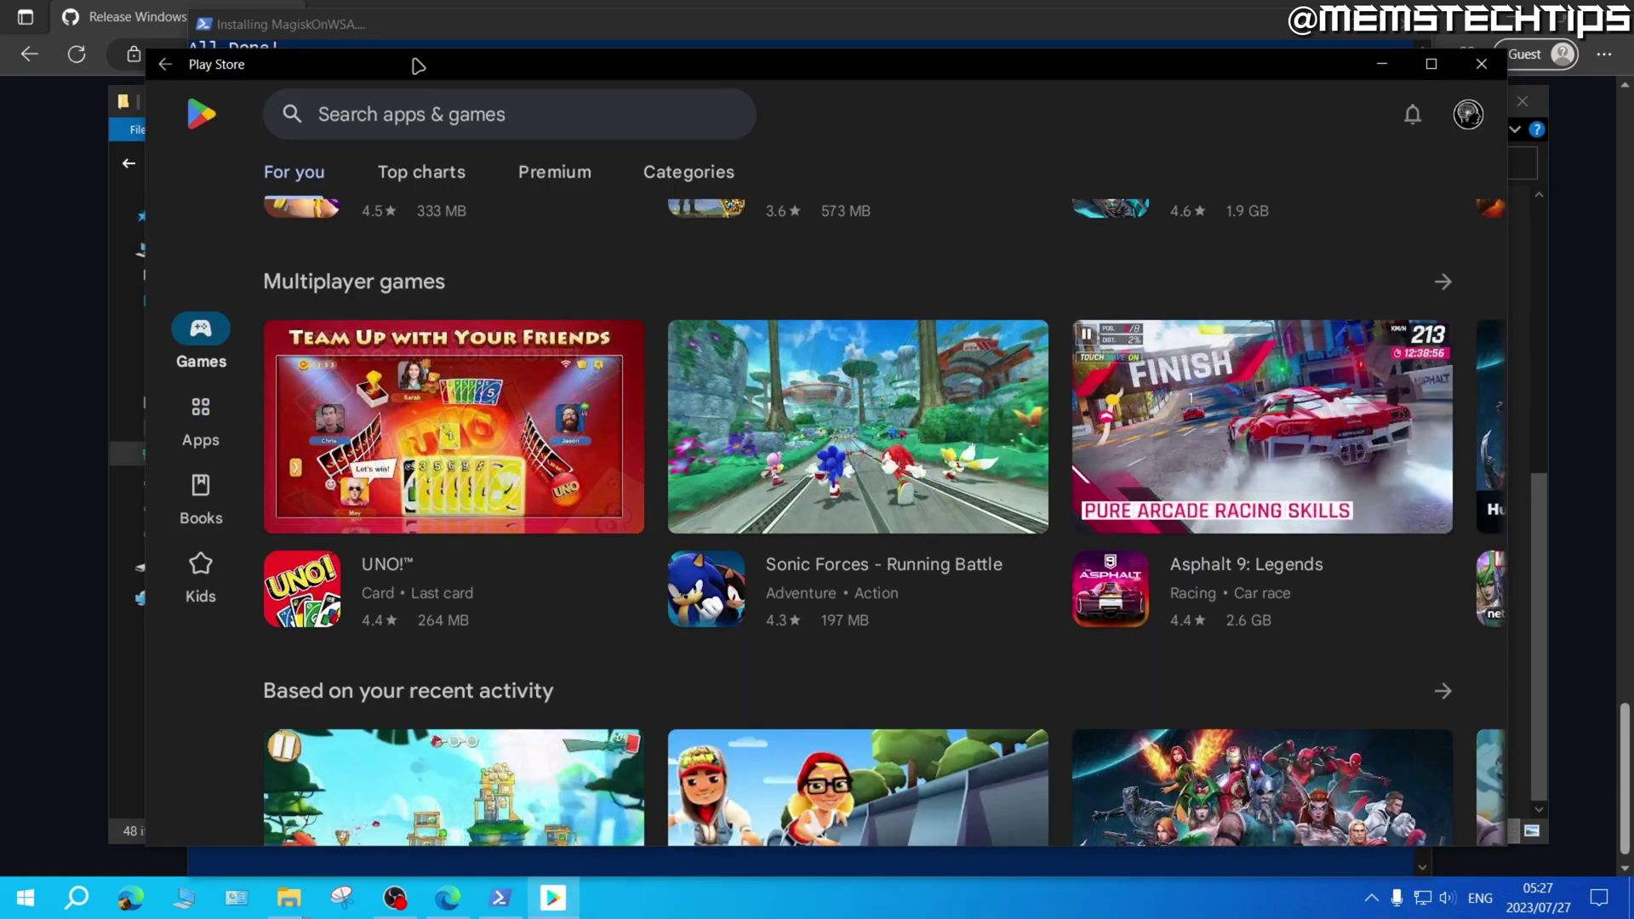
# Return the Play Store from the Apps tab to the Games home page
pyautogui.moveTo(410, 78); pyautogui.dragTo(397, 68)
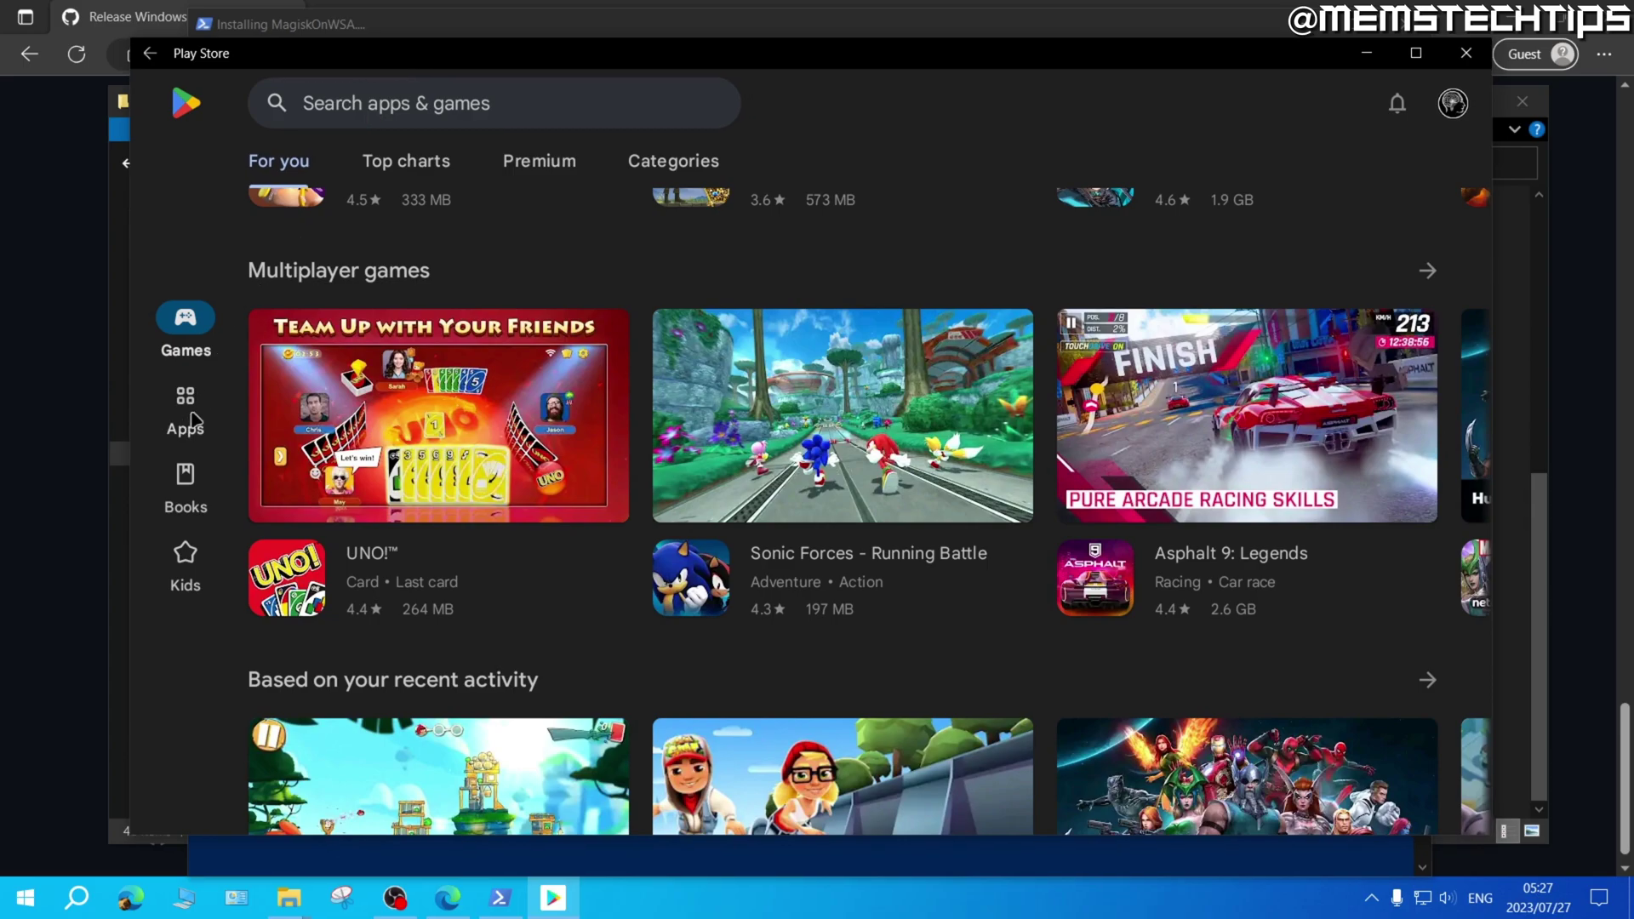
pyautogui.click(188, 422)
pyautogui.click(196, 341)
pyautogui.moveTo(242, 61); pyautogui.dragTo(213, 64)
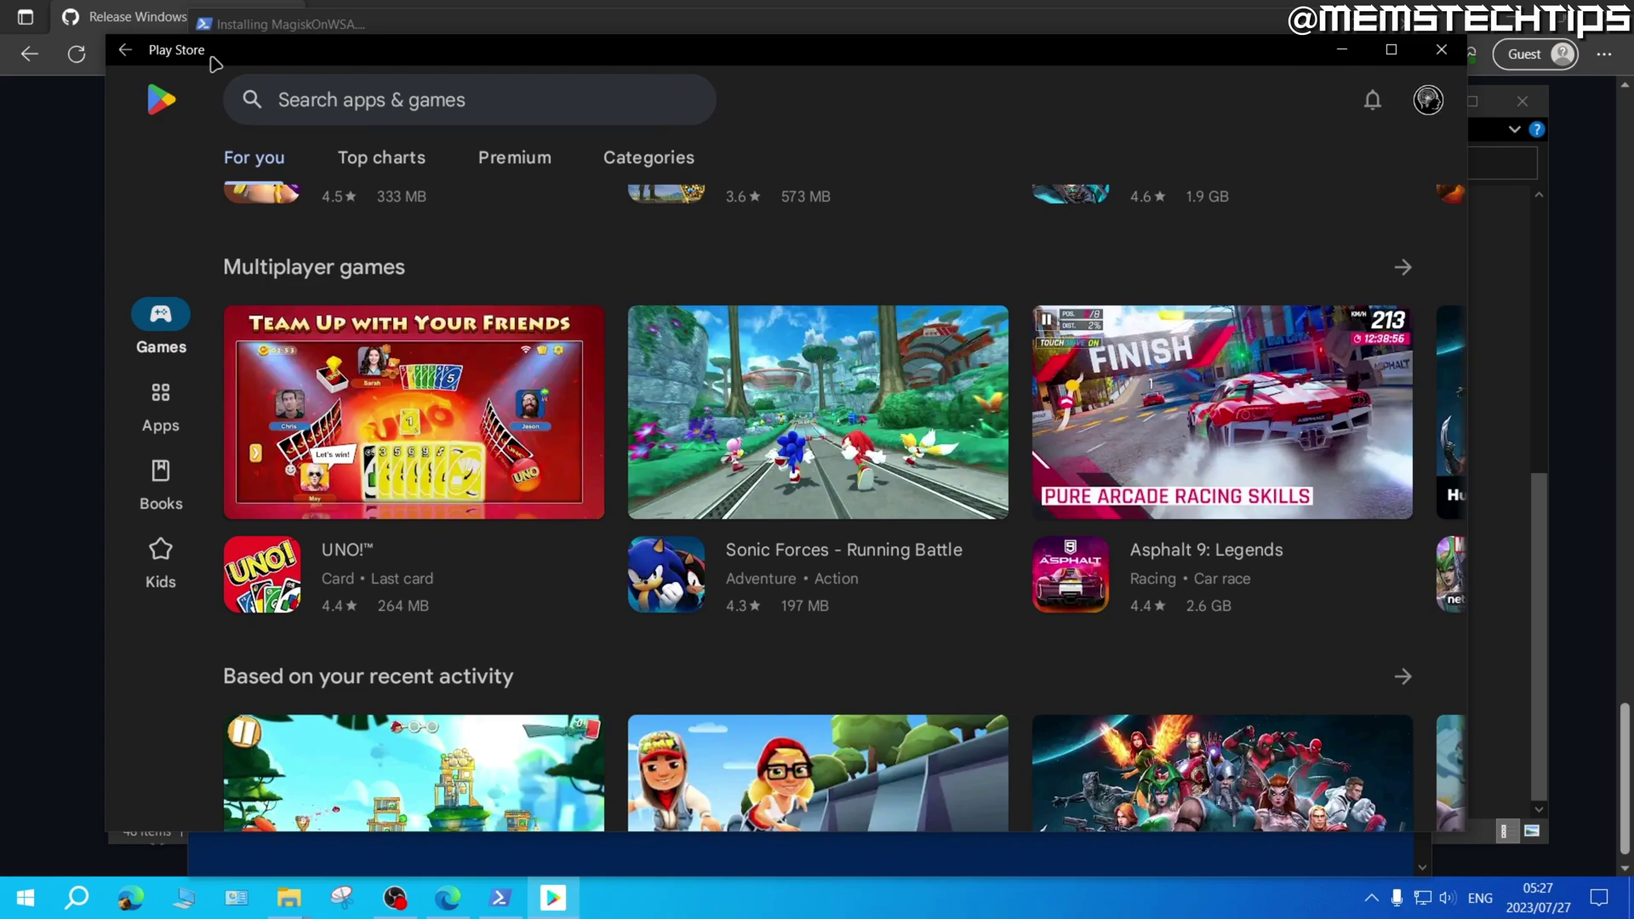